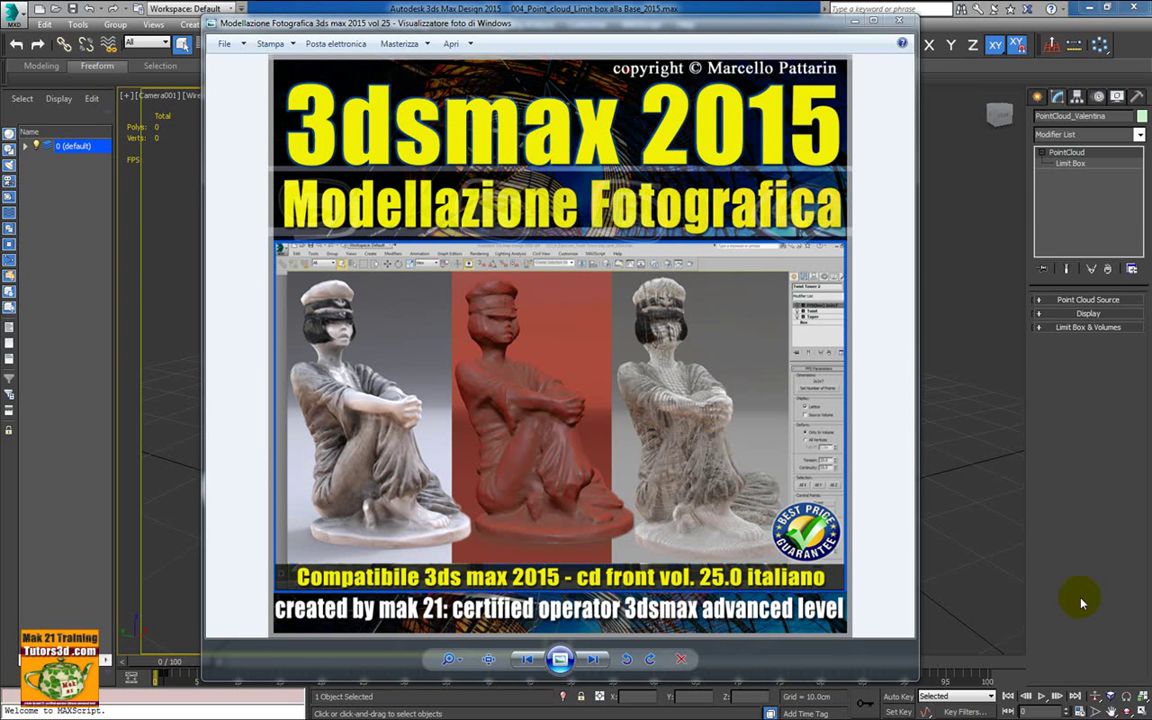
- Minimize Photo Viewer to reveal the 004_Point_cloud_Limit box alla Base_2015 scene
left_click(855, 22)
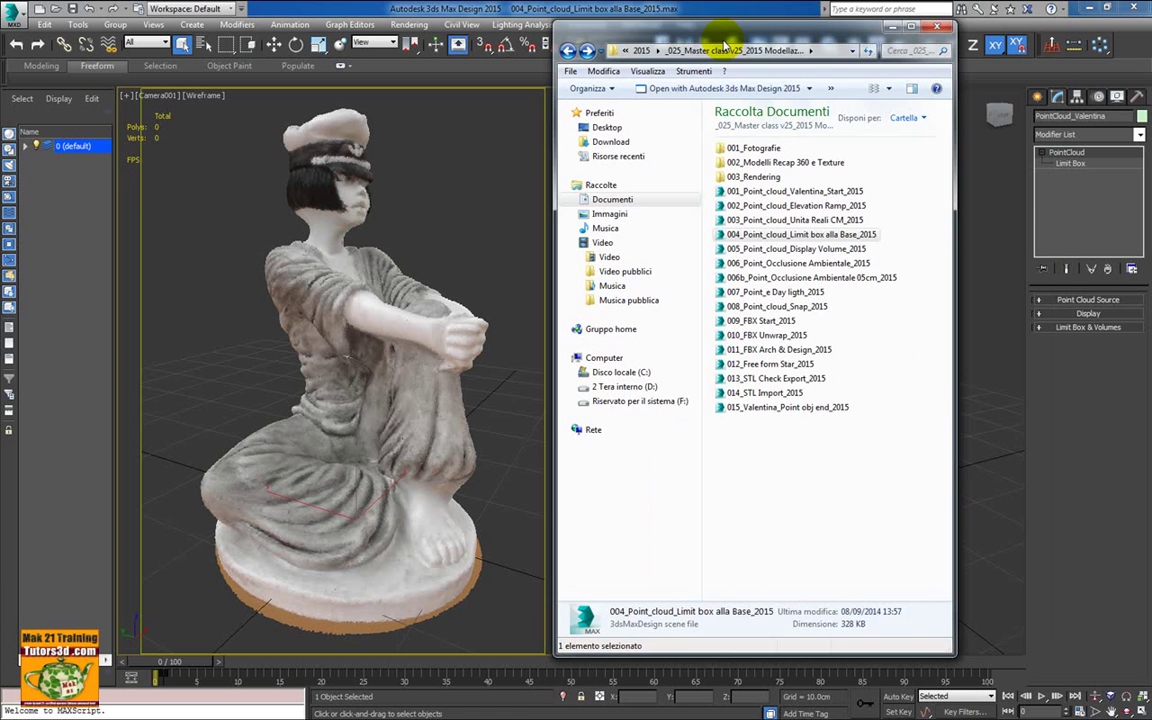
- Move Explorer aside, open 001_Fotografie then 002_Foto Desaturazione, and widen the window
left_click_drag(1008, 57, 735, 40)
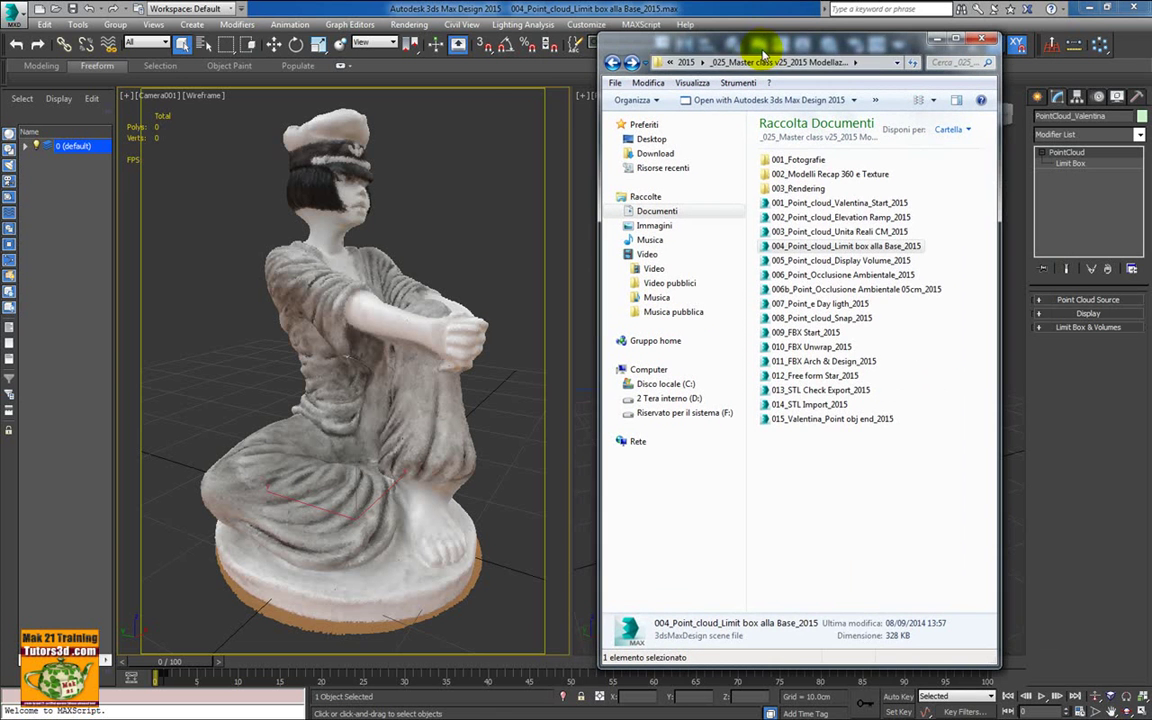
double_click(803, 159)
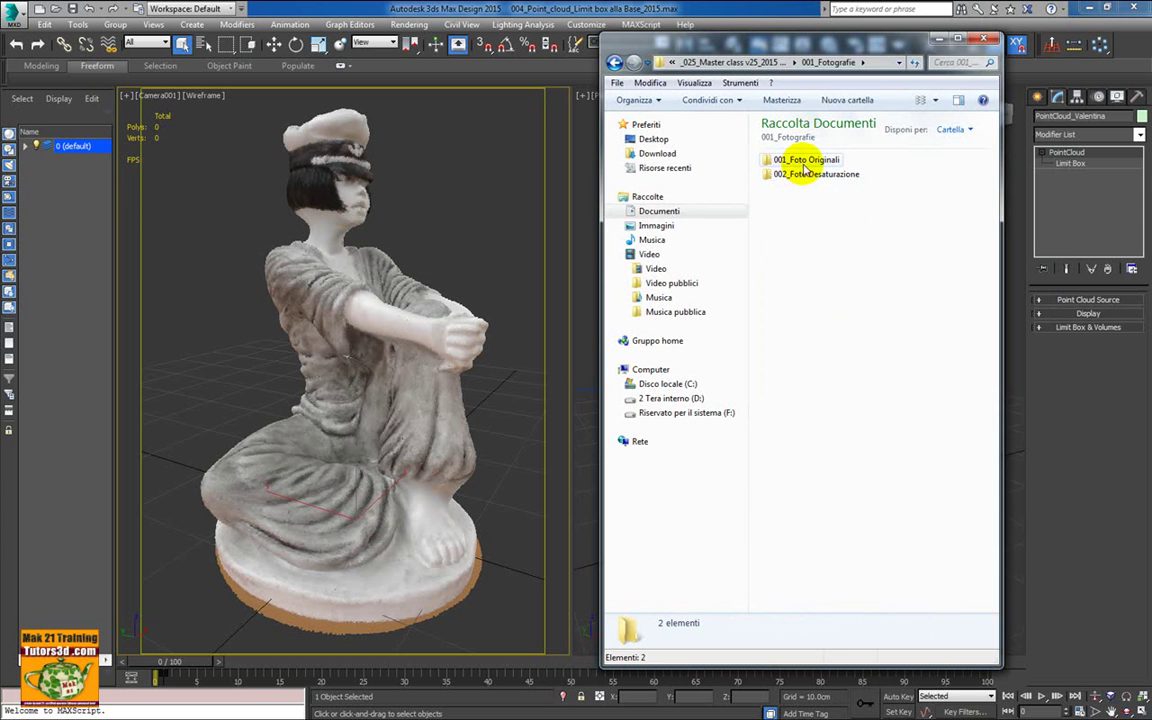
double_click(810, 176)
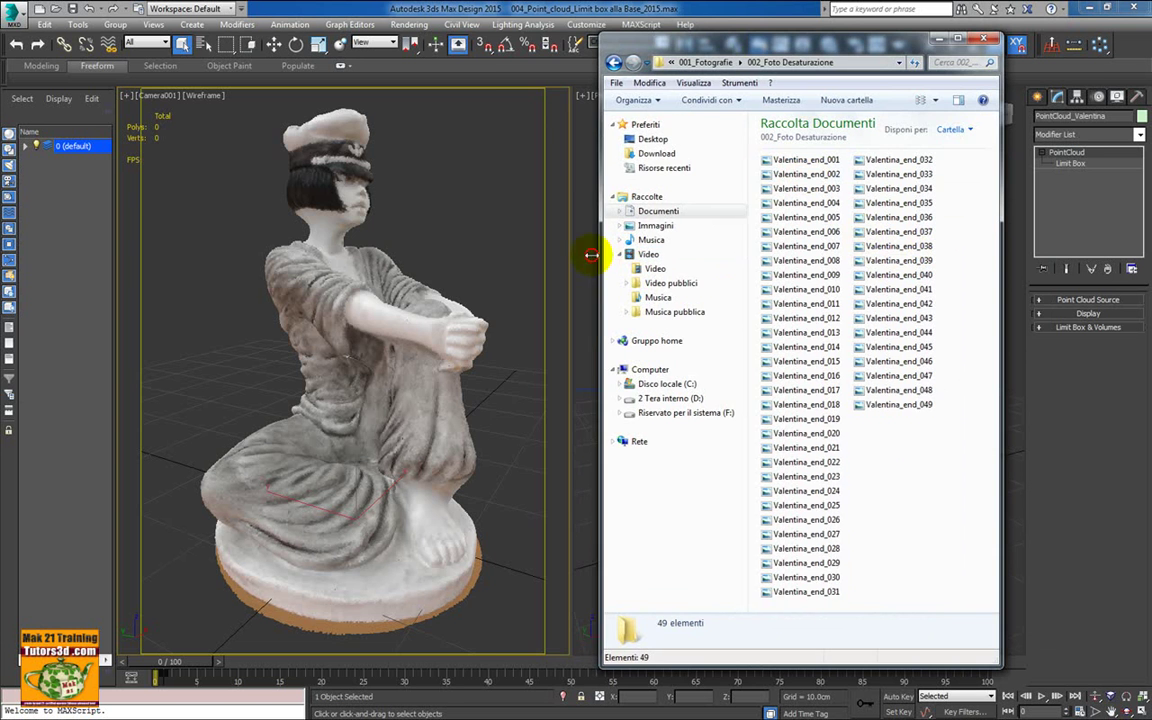
left_click_drag(600, 249, 482, 255)
- Open Valentina_end_009 and page through the desaturated photos up to Valentina_end_043
double_click(652, 275)
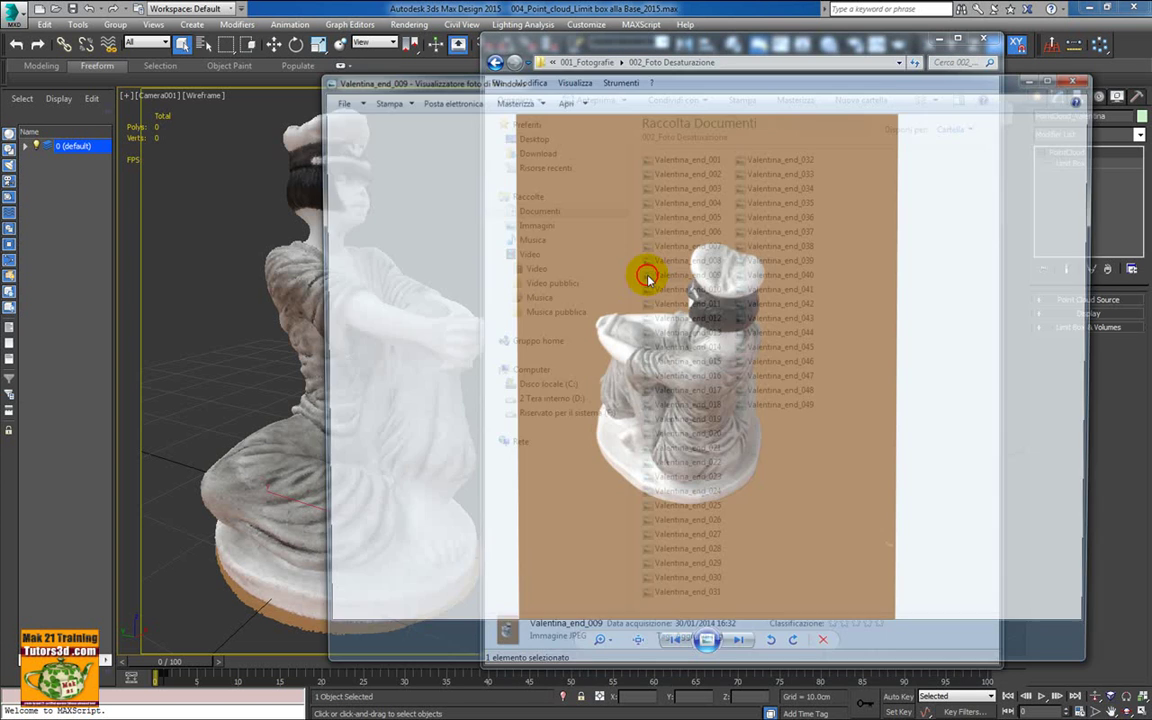
left_click(739, 652)
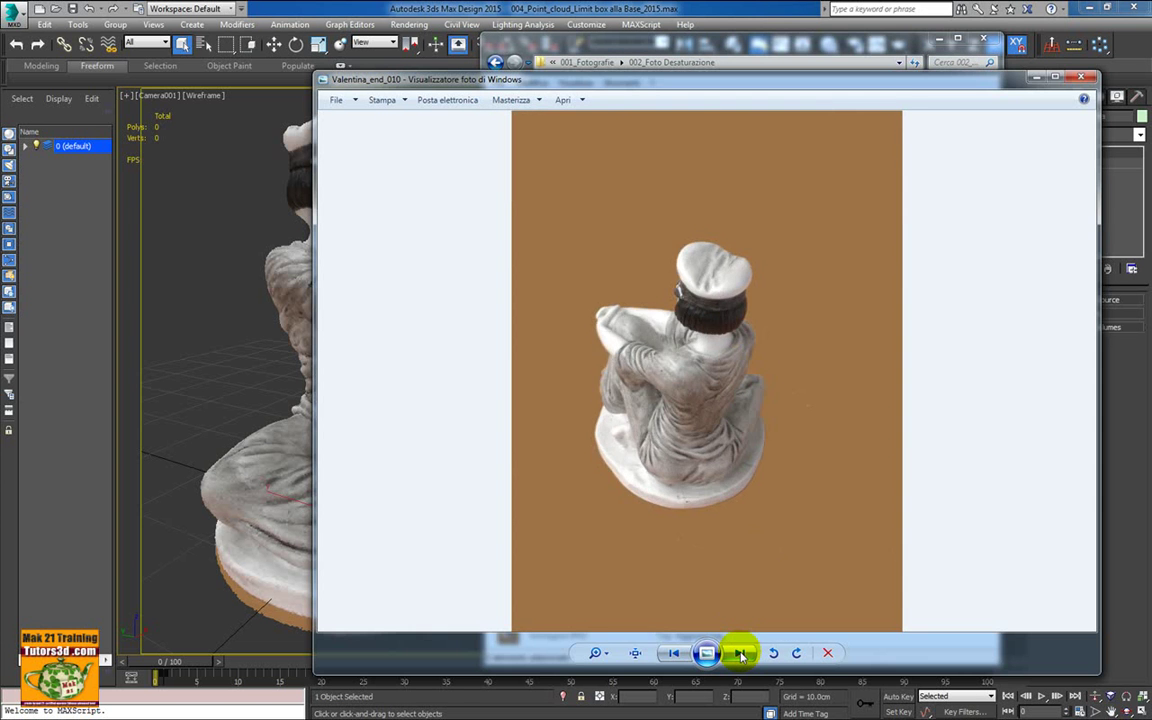
left_click(740, 653)
left_click(740, 653)
left_click(740, 653)
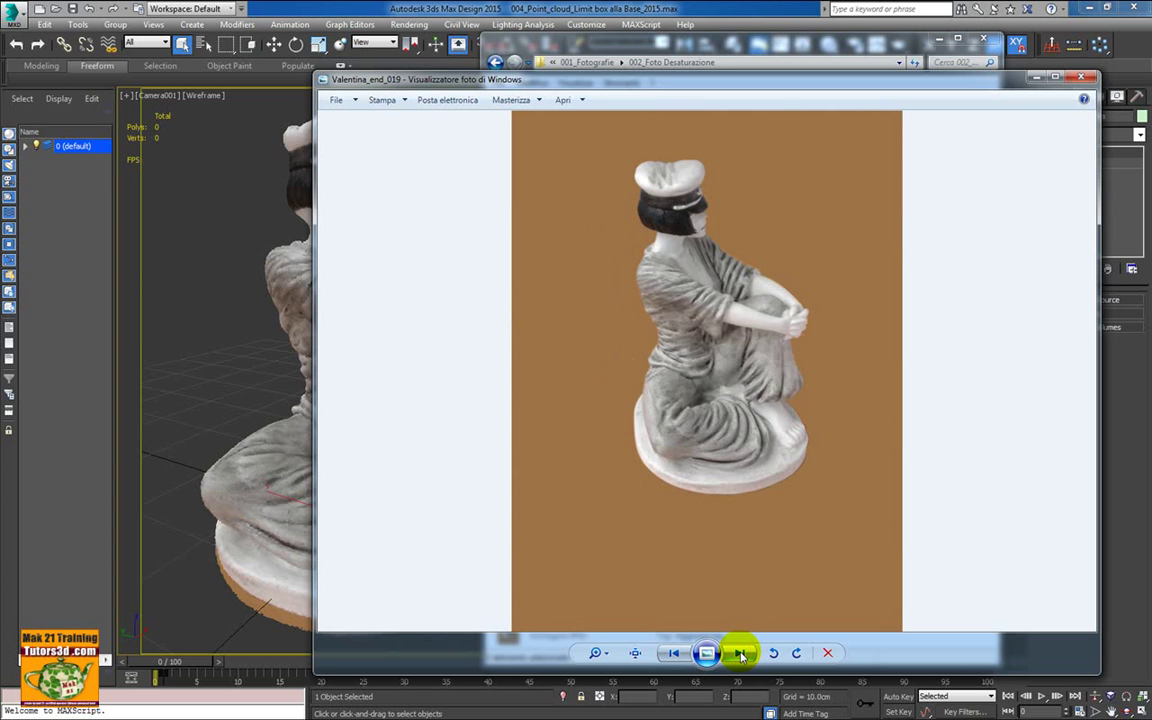
left_click(740, 653)
left_click(740, 653)
left_click(740, 653)
left_click(740, 653)
left_click(740, 653)
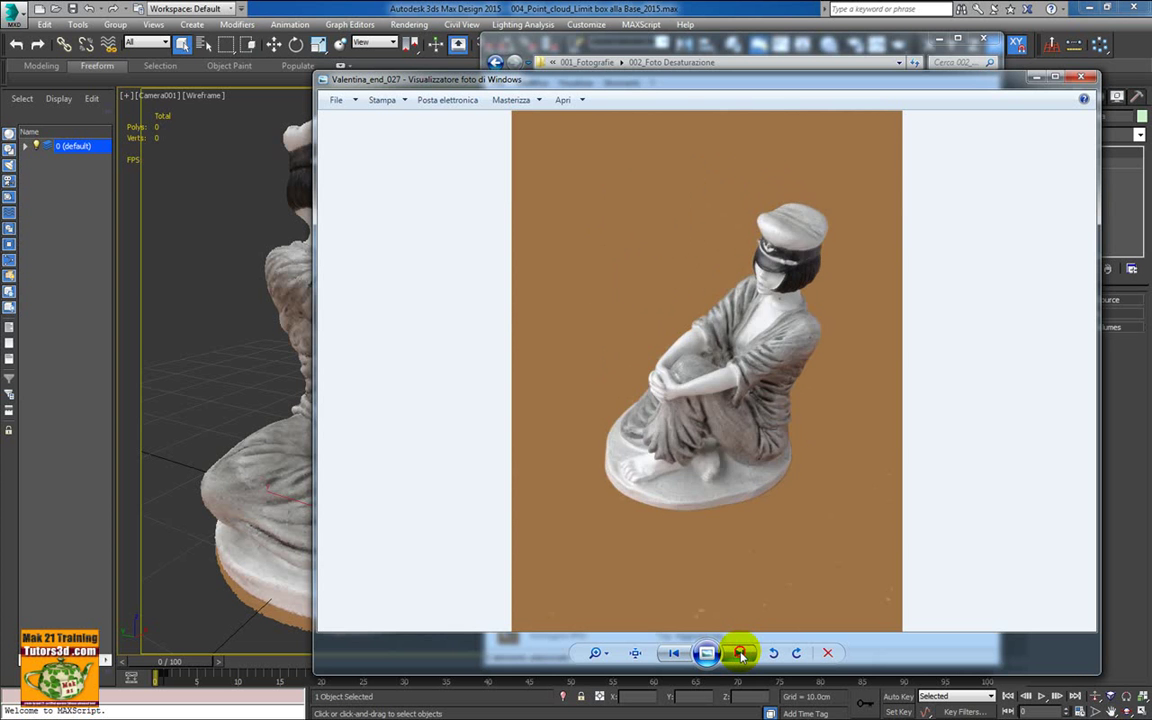
left_click(740, 653)
left_click(740, 653)
left_click(740, 653)
left_click(740, 653)
left_click(740, 653)
left_click(740, 653)
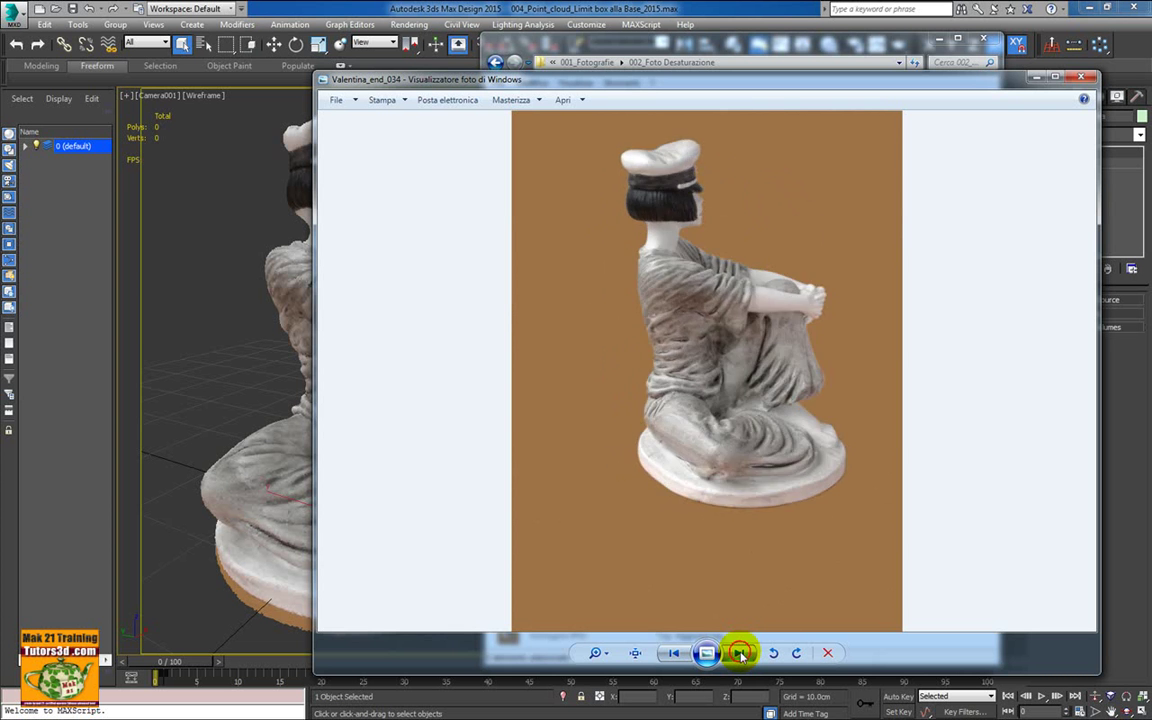
left_click(740, 653)
left_click(740, 653)
left_click(740, 653)
left_click(740, 653)
left_click(740, 653)
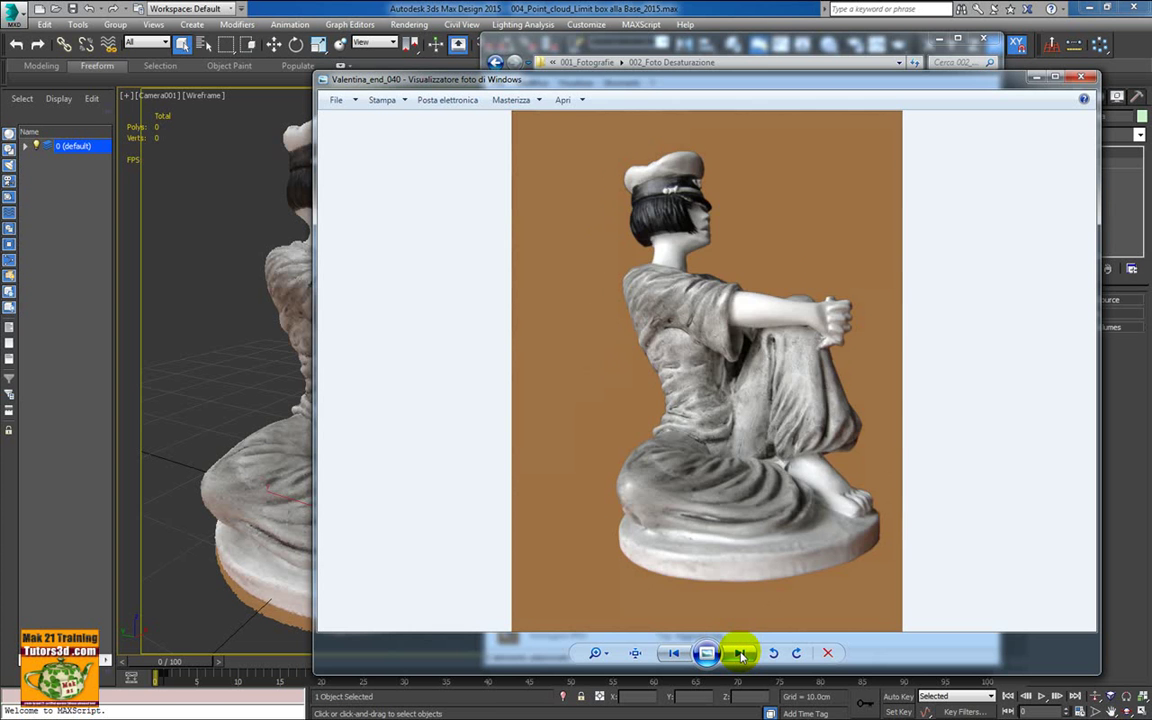
left_click(740, 653)
left_click(740, 653)
left_click(740, 653)
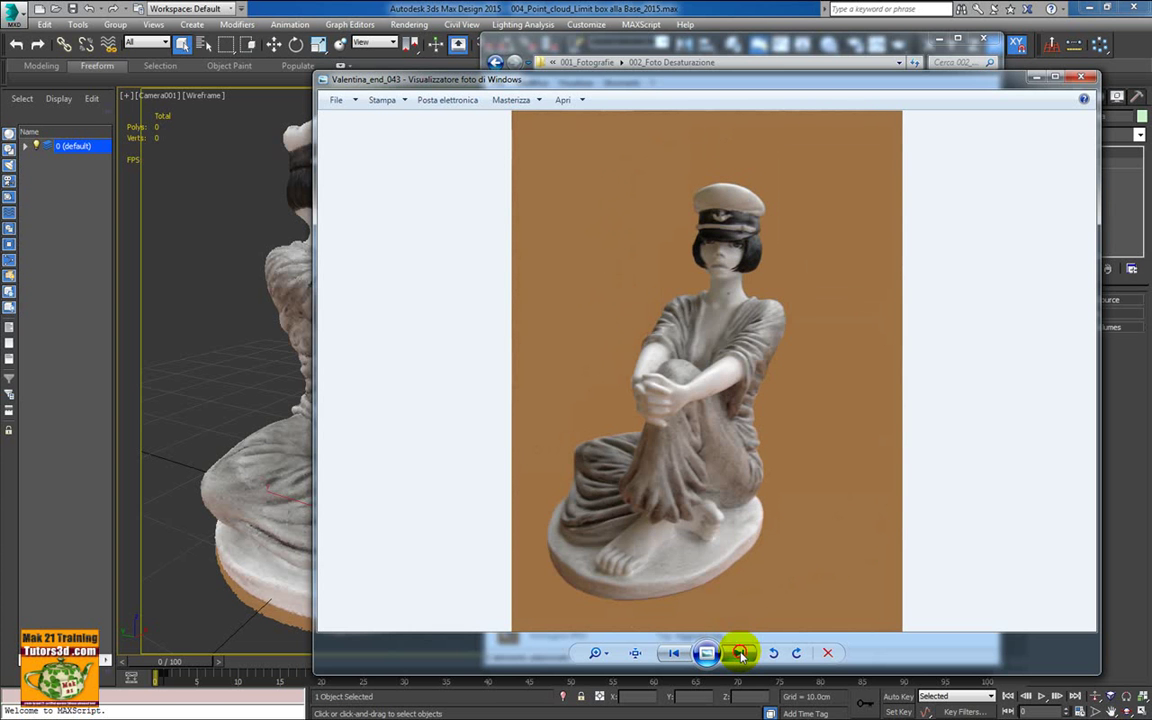
left_click(740, 653)
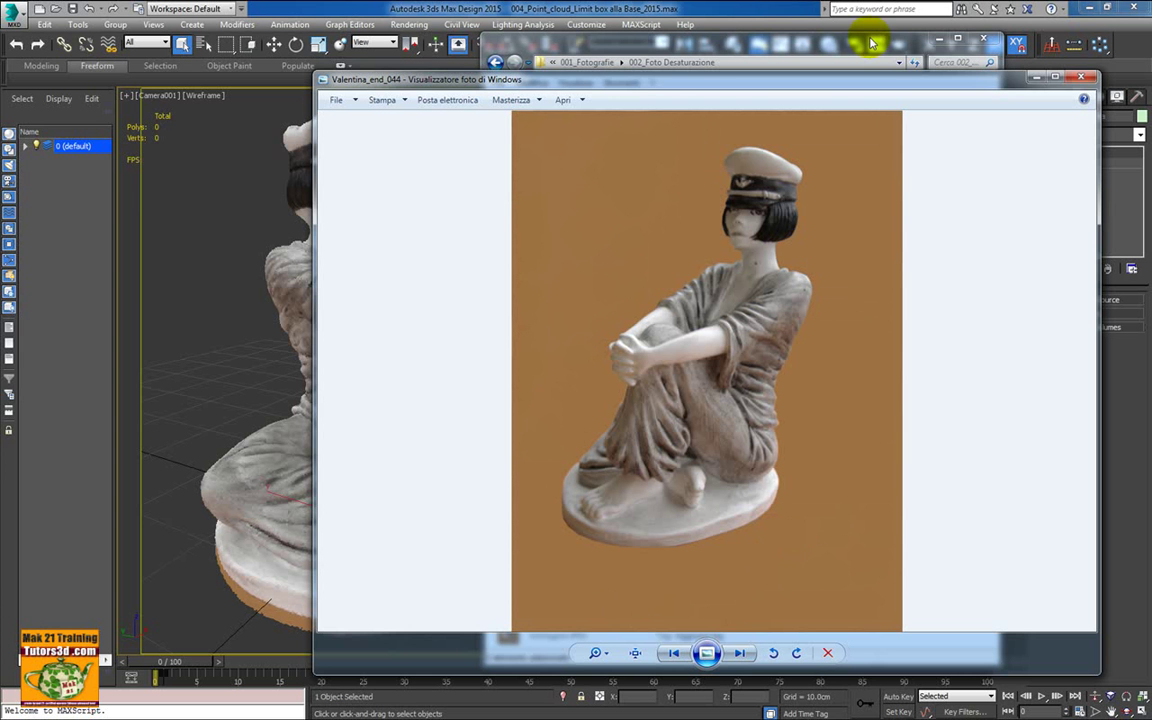
- Close Photo Viewer, go back twice to the master-class scene folder, and move Explorer away
left_click(1080, 77)
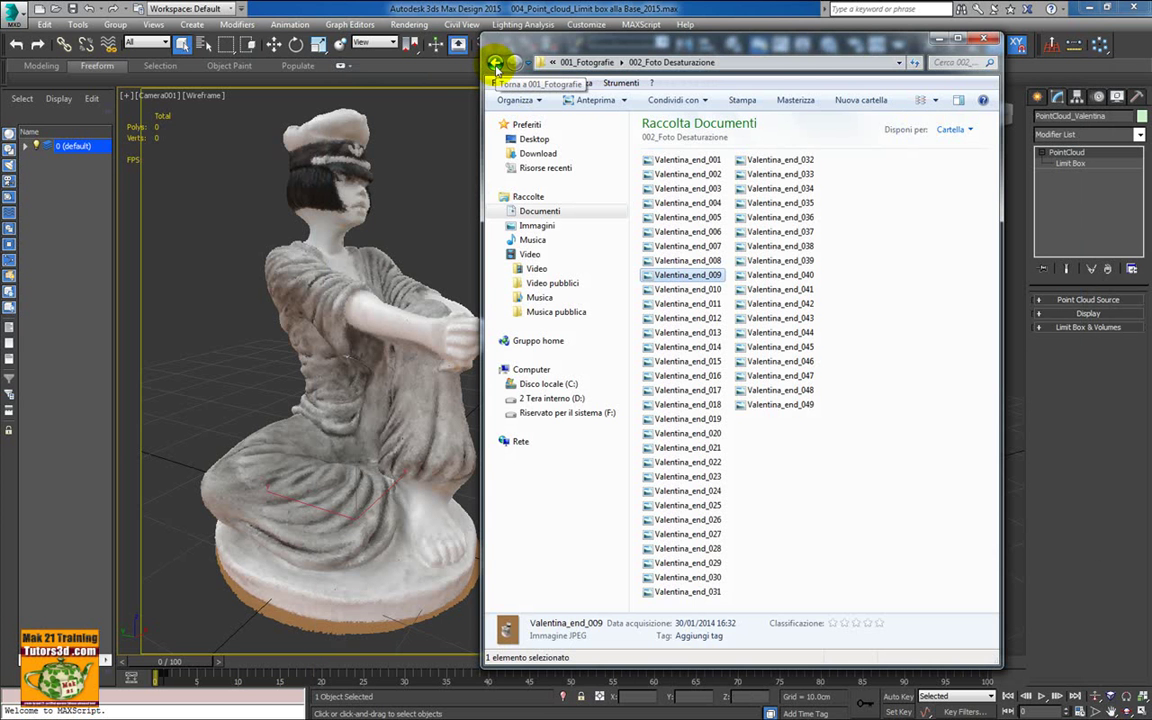
left_click(495, 63)
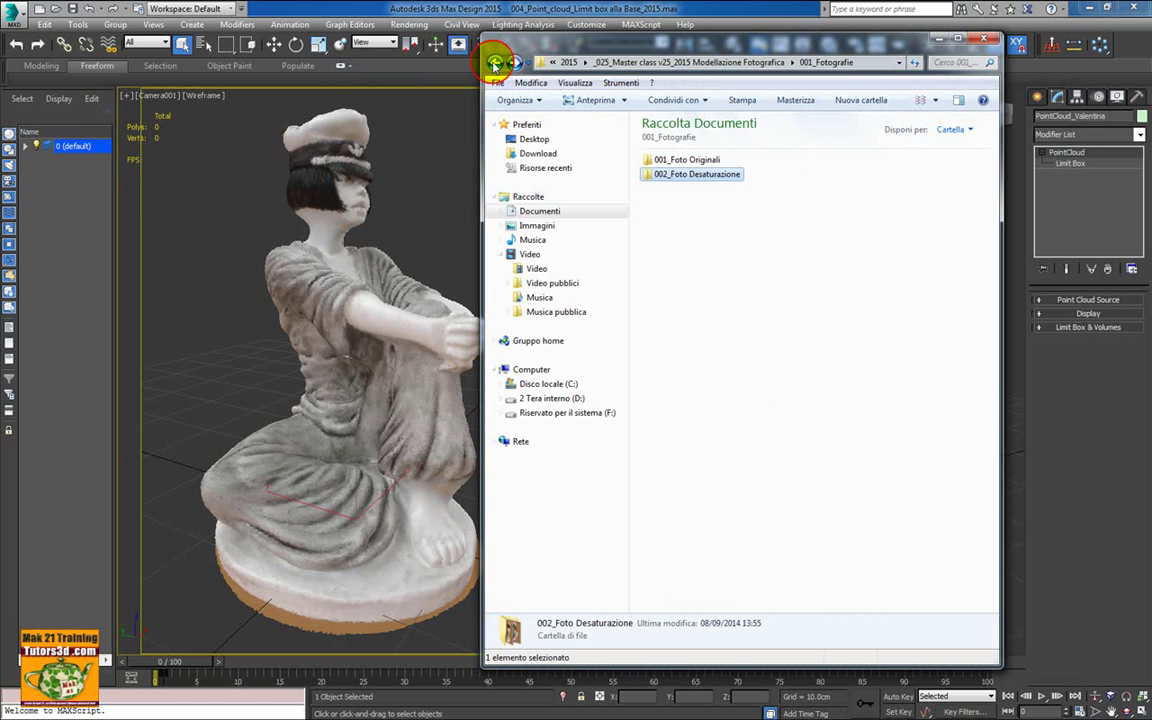
left_click(495, 63)
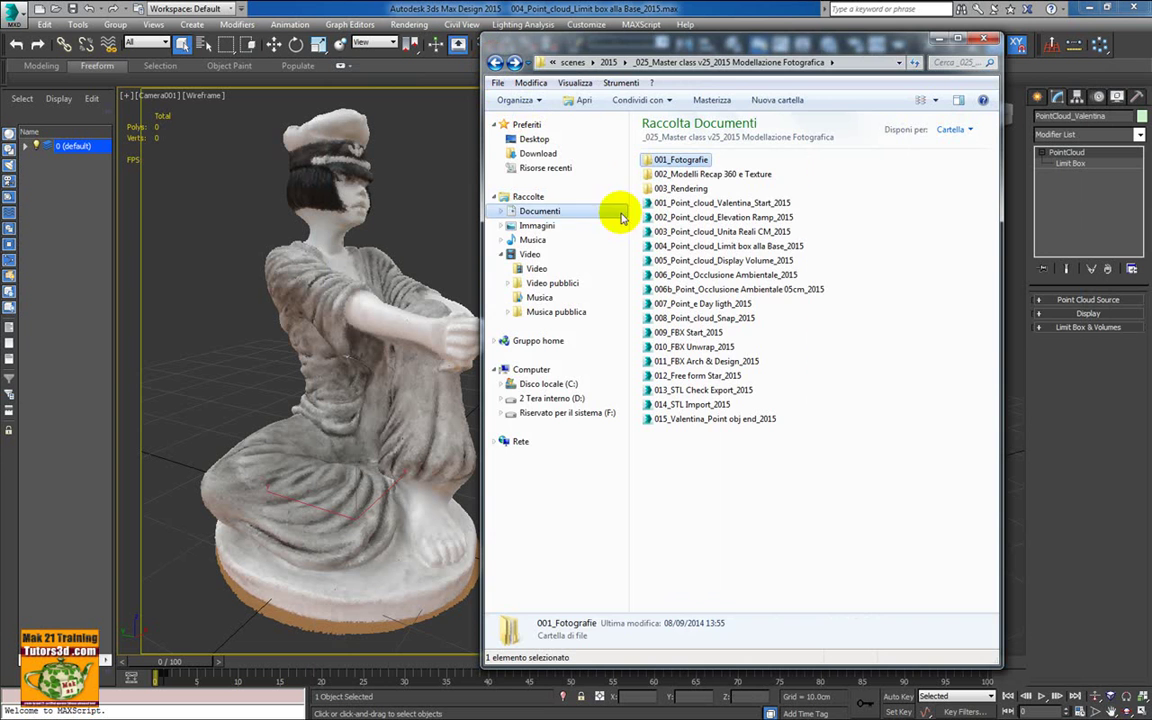
left_click_drag(797, 44, 1151, 46)
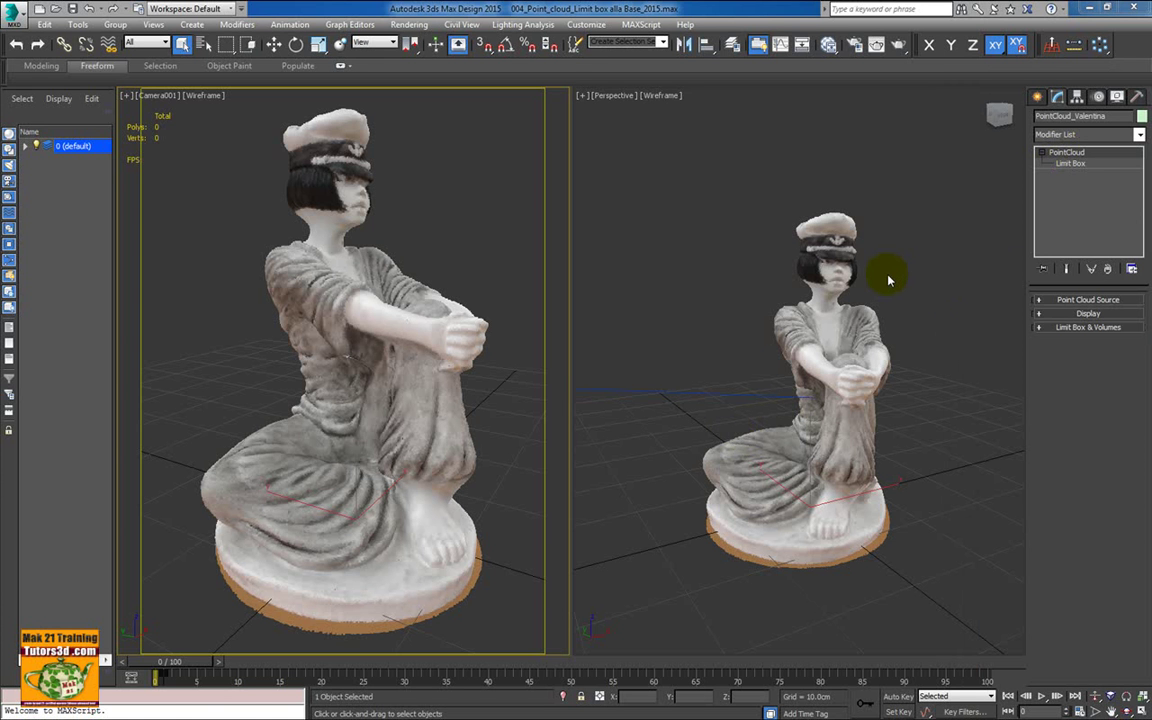
- Activate the Perspective view and zoom and orbit to see the statuette from front and three-quarter angles
left_click(797, 309)
left_click(792, 347)
scroll(765, 348, "up", 5)
scroll(750, 358, "down", 2)
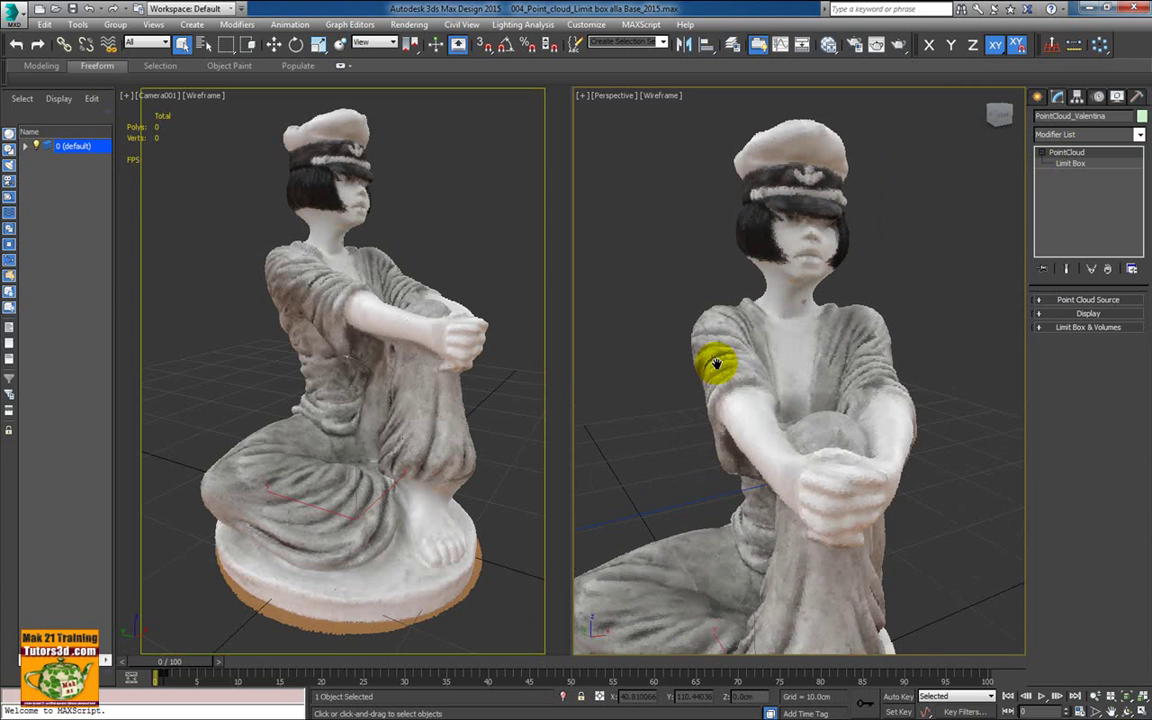
scroll(720, 350, "up", 1)
mouse_move(716, 348)
middle_mouse_down("alt")
mouse_move(1008, 329)
mouse_move(895, 357)
mouse_move(712, 342)
mouse_move(944, 329)
mouse_move(730, 350)
mouse_move(733, 329)
middle_mouse_up("alt")
scroll(669, 339, "up", 2)
scroll(759, 347, "down", 2)
scroll(718, 350, "down", 3)
scroll(715, 368, "down", 1)
scroll(728, 330, "up", 2)
scroll(730, 335, "down", 2)
scroll(730, 338, "down", 1)
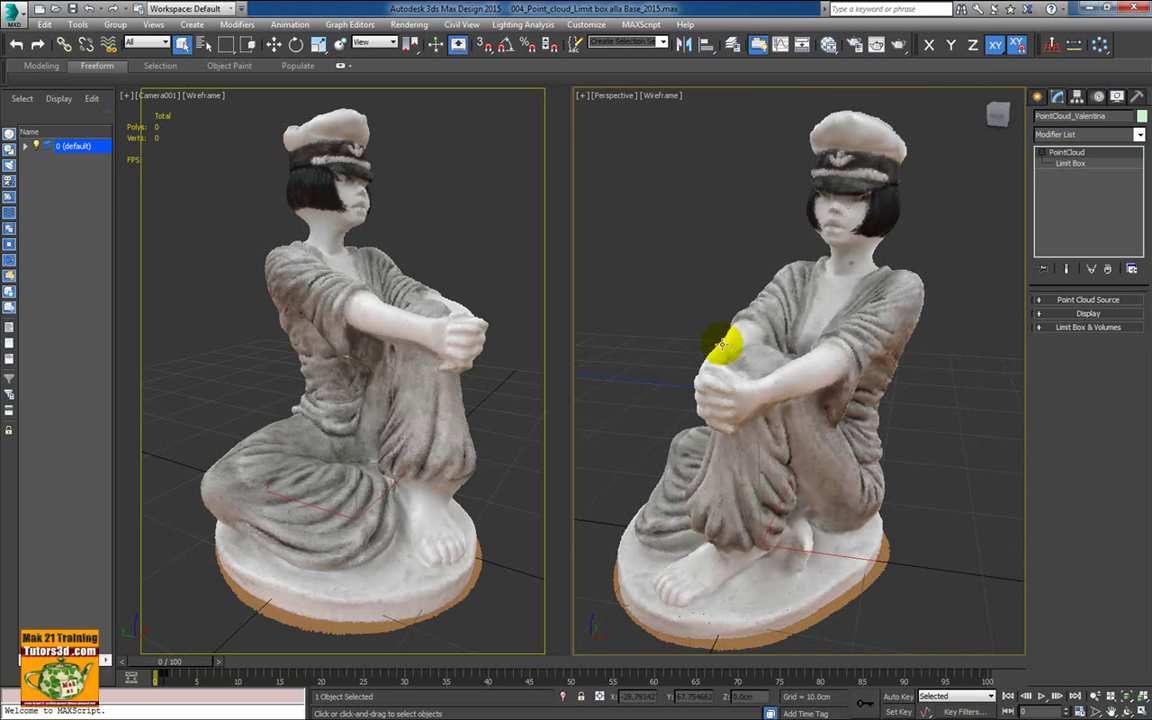
scroll(730, 338, "down", 1)
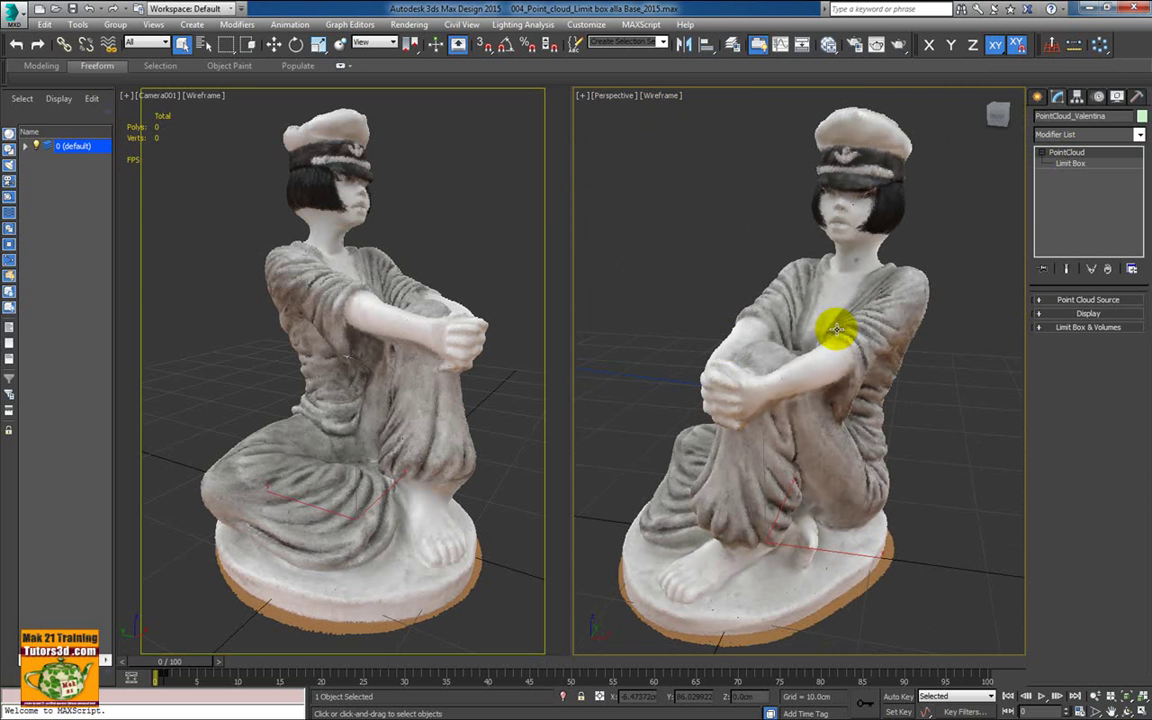
- Change the Perspective viewport shading from Wireframe to Clay and confirm it
left_click(662, 96)
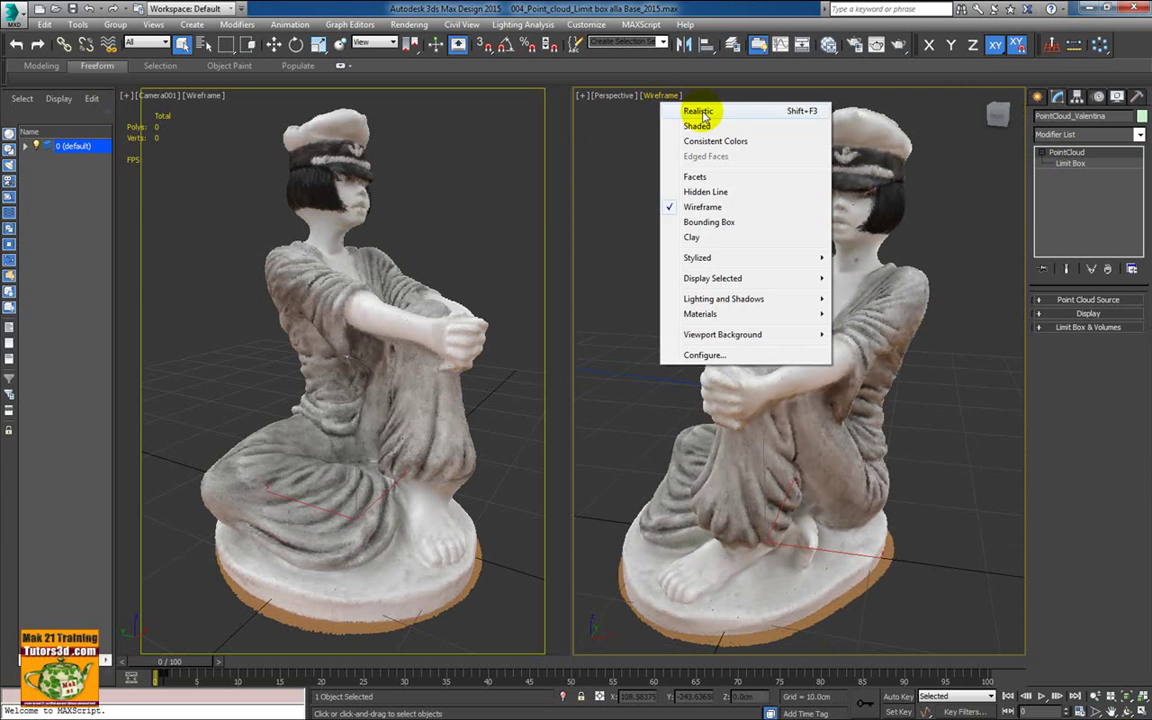
left_click(695, 237)
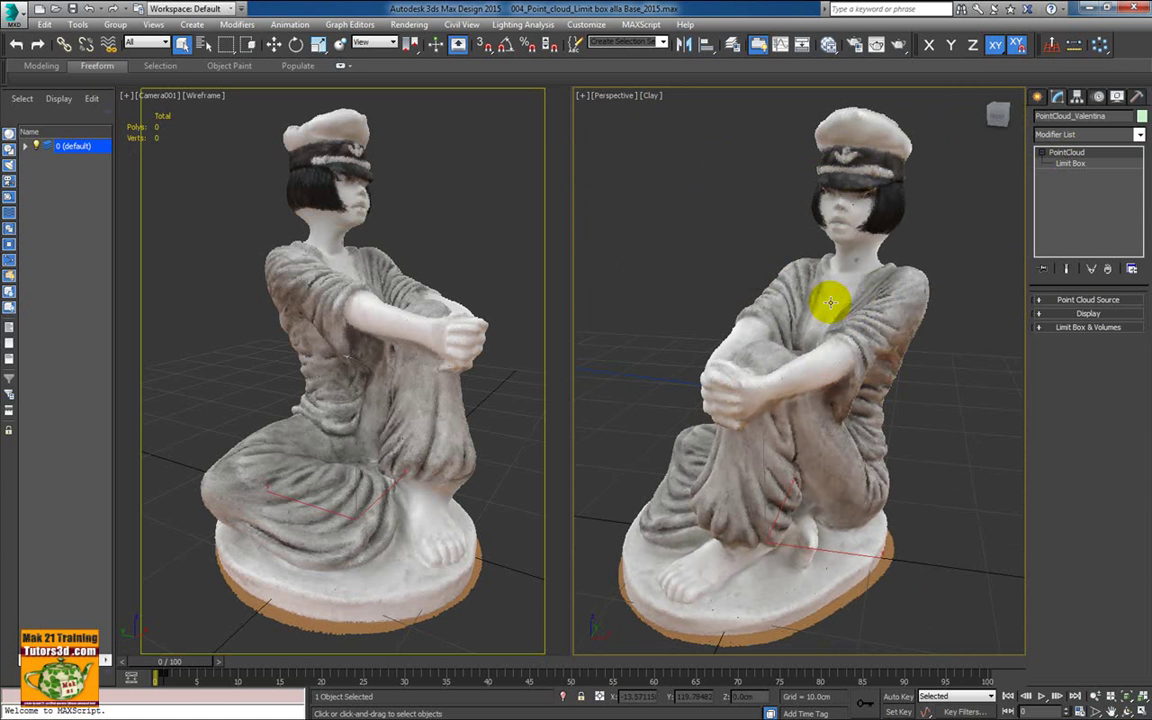
left_click(651, 96)
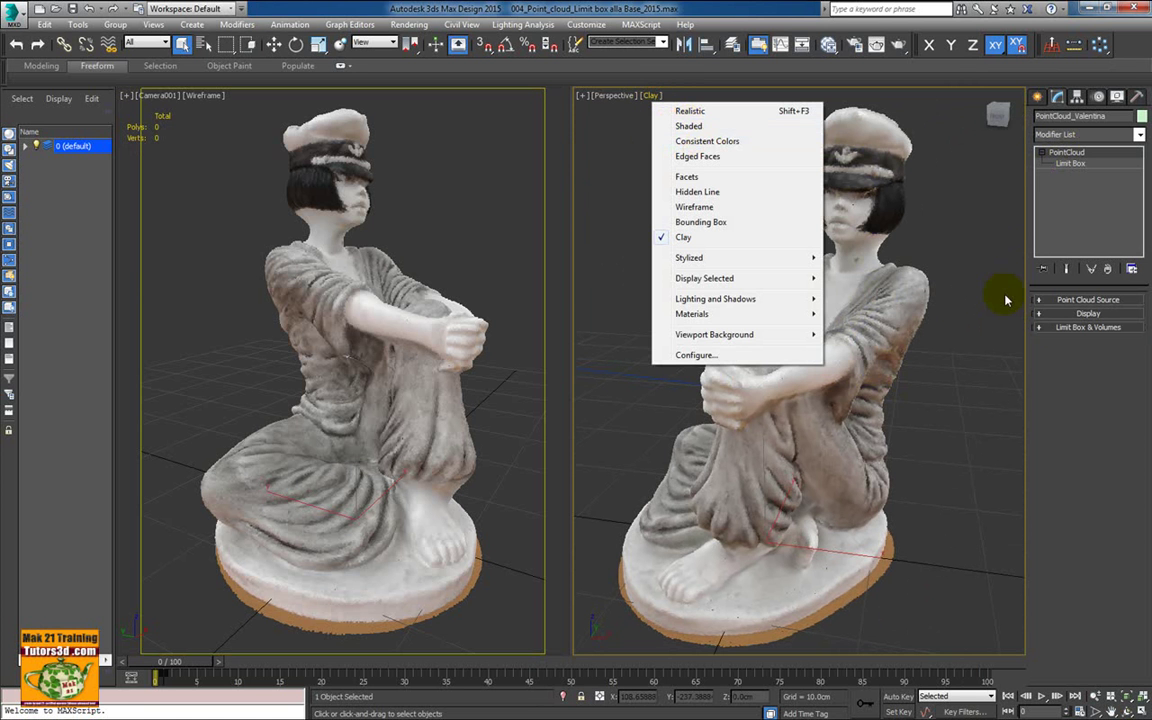
left_click(780, 303)
- Zoom the Perspective view in close on the statue and pan it slightly
scroll(845, 340, "up", 3)
scroll(845, 340, "up", 2)
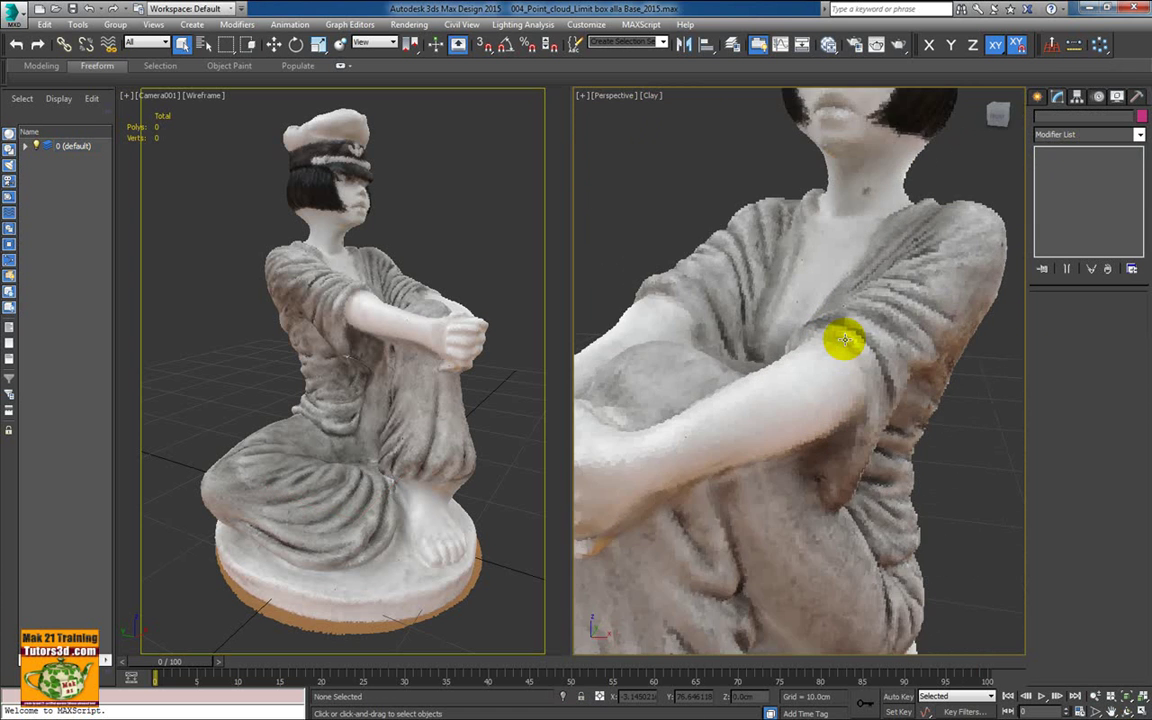
scroll(845, 340, "up", 2)
scroll(845, 340, "up", 3)
scroll(845, 340, "down", 3)
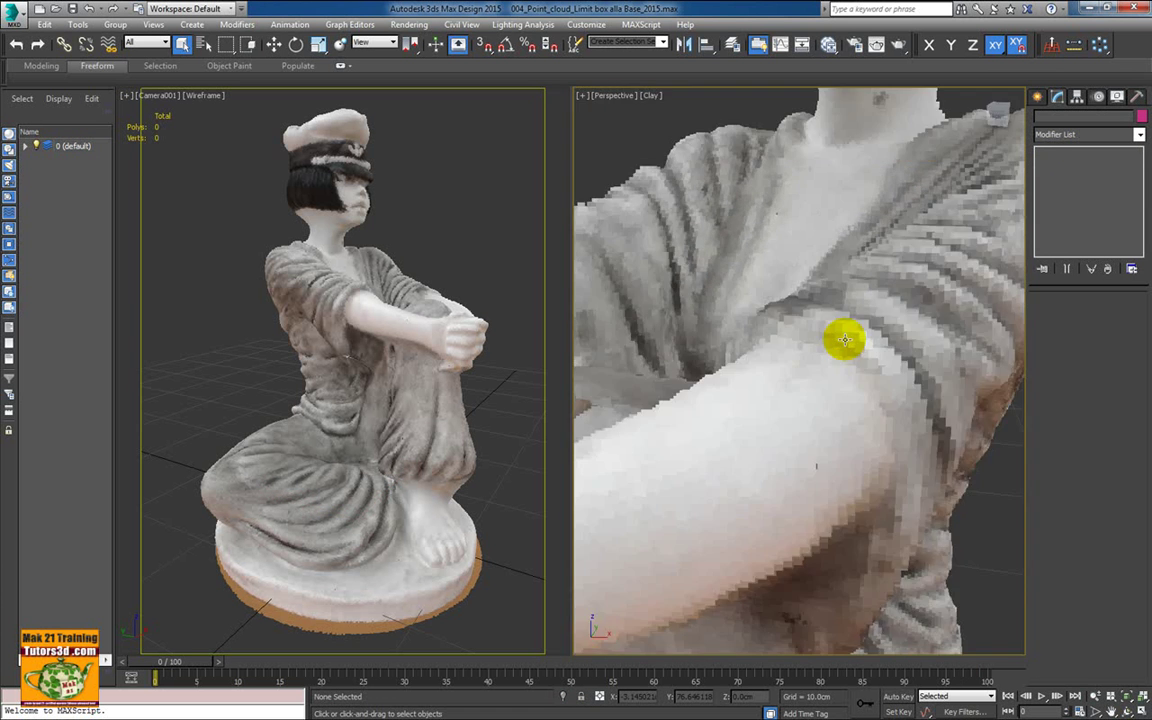
scroll(845, 340, "up", 5)
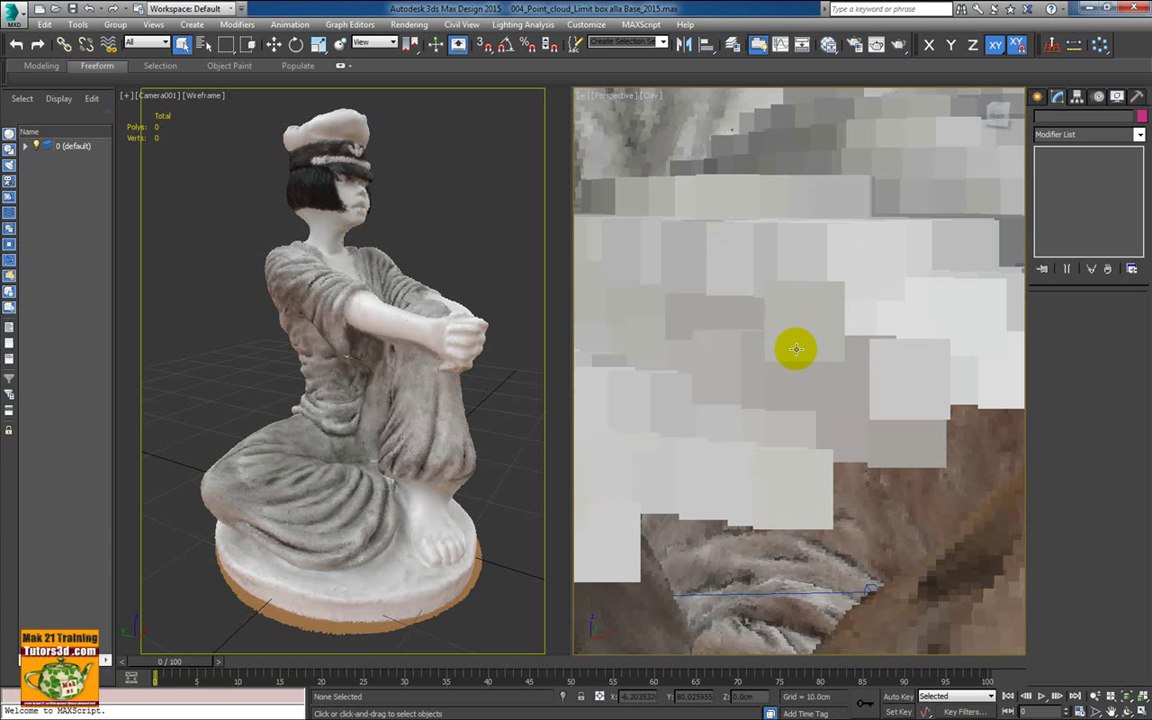
scroll(804, 352, "down", 3)
scroll(805, 352, "down", 4)
scroll(805, 352, "down", 3)
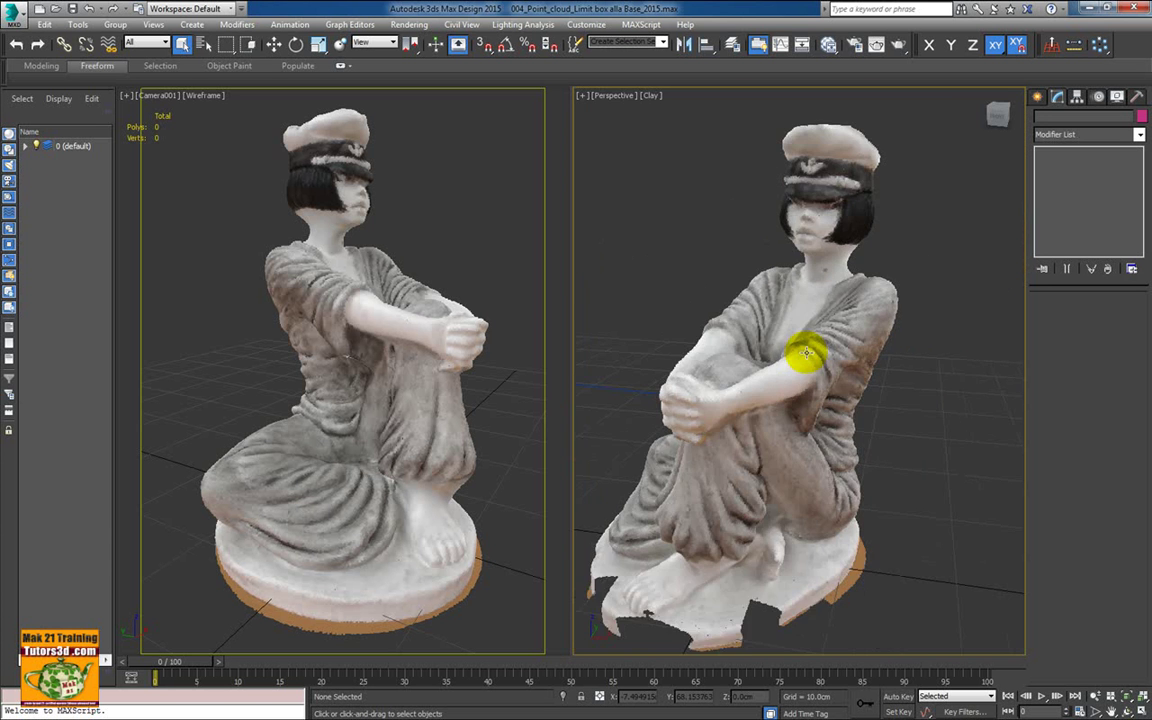
scroll(843, 329, "down", 1)
middle_click_drag(849, 325, 841, 337)
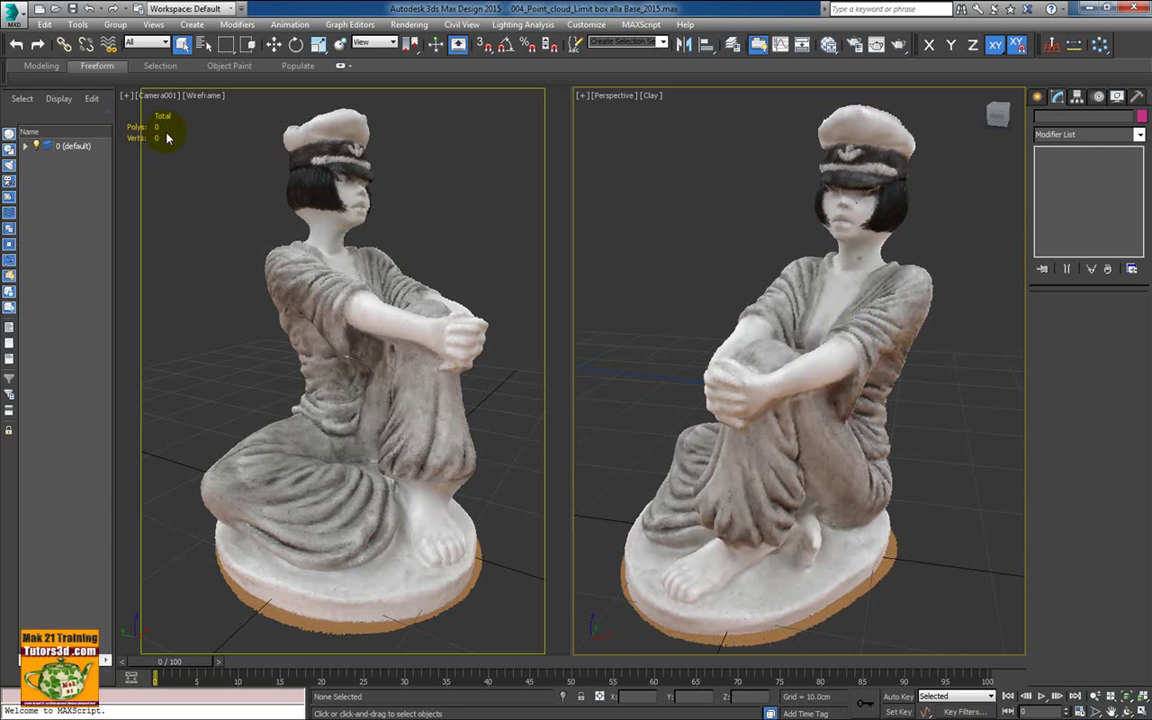
- Orbit and recentre the statue, then select PointCloud_Valentina to show its modifier stack
middle_click_drag(858, 357, 843, 350, "alt")
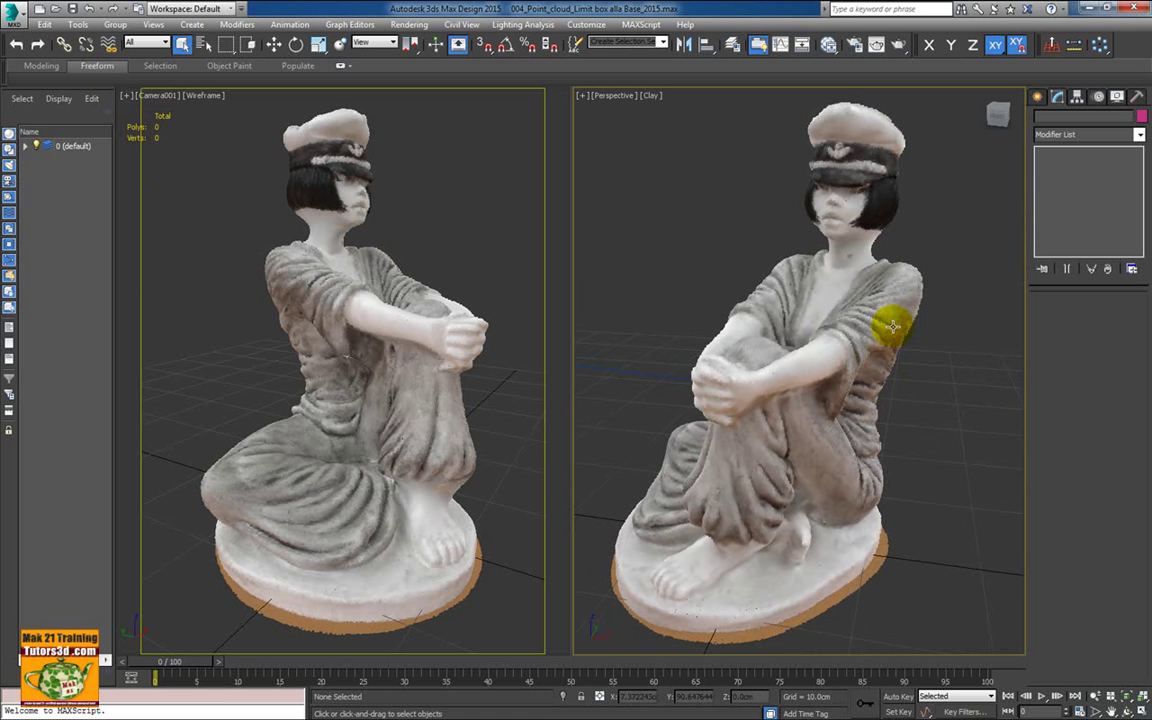
scroll(743, 257, "down", 3)
scroll(823, 303, "down", 2)
scroll(818, 303, "up", 1)
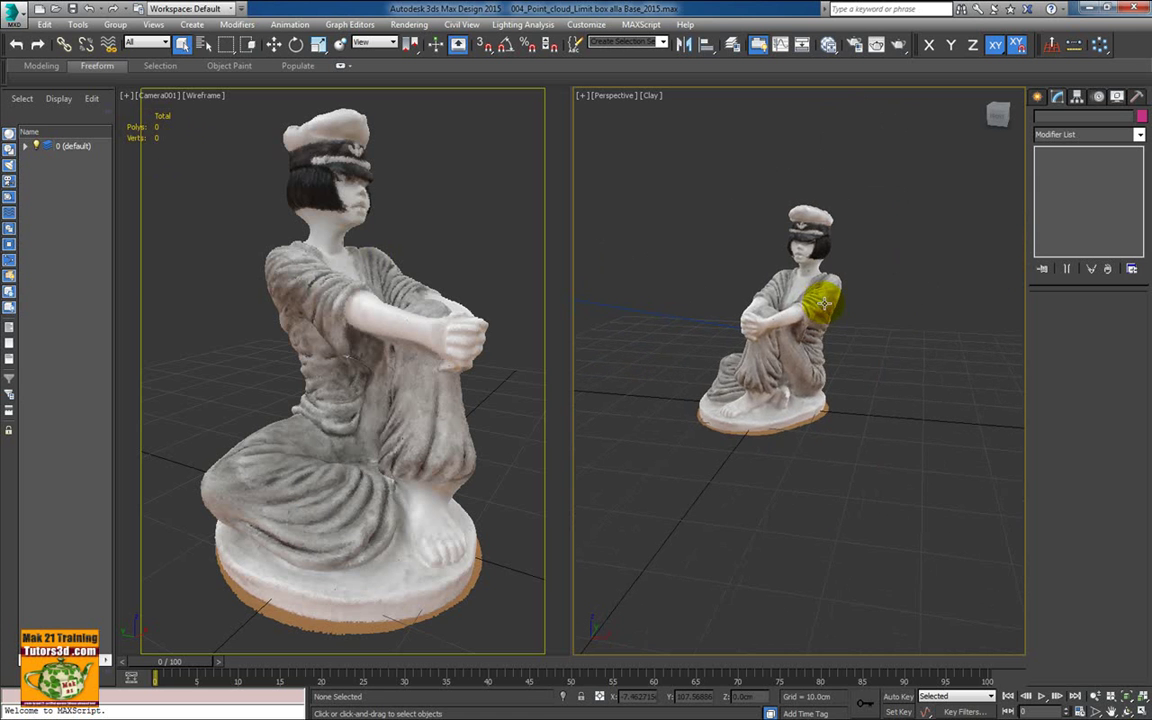
scroll(850, 306, "up", 3)
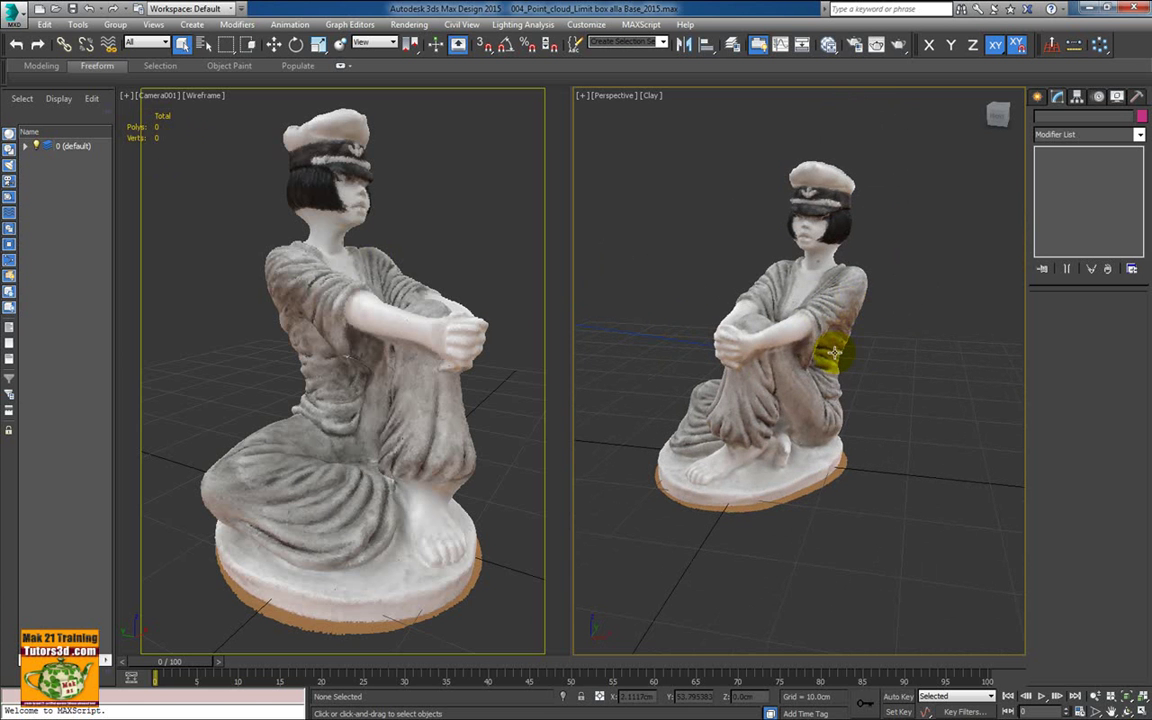
scroll(850, 357, "up", 3)
middle_click_drag(862, 357, 898, 380)
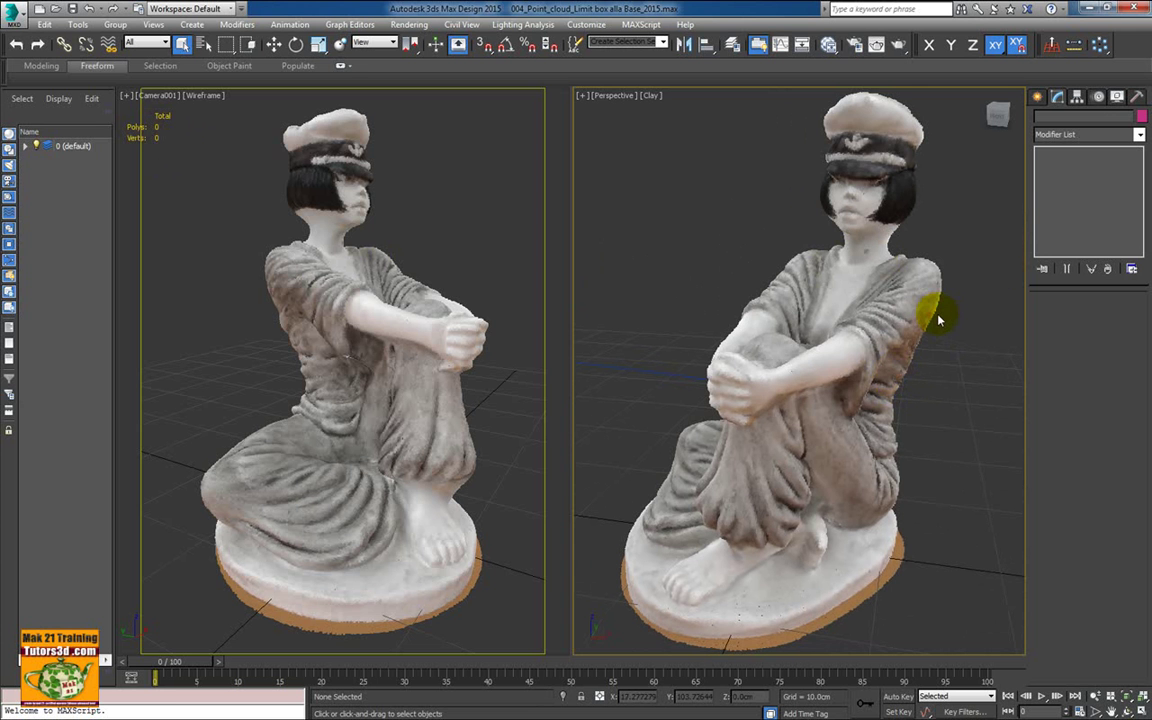
left_click(916, 290)
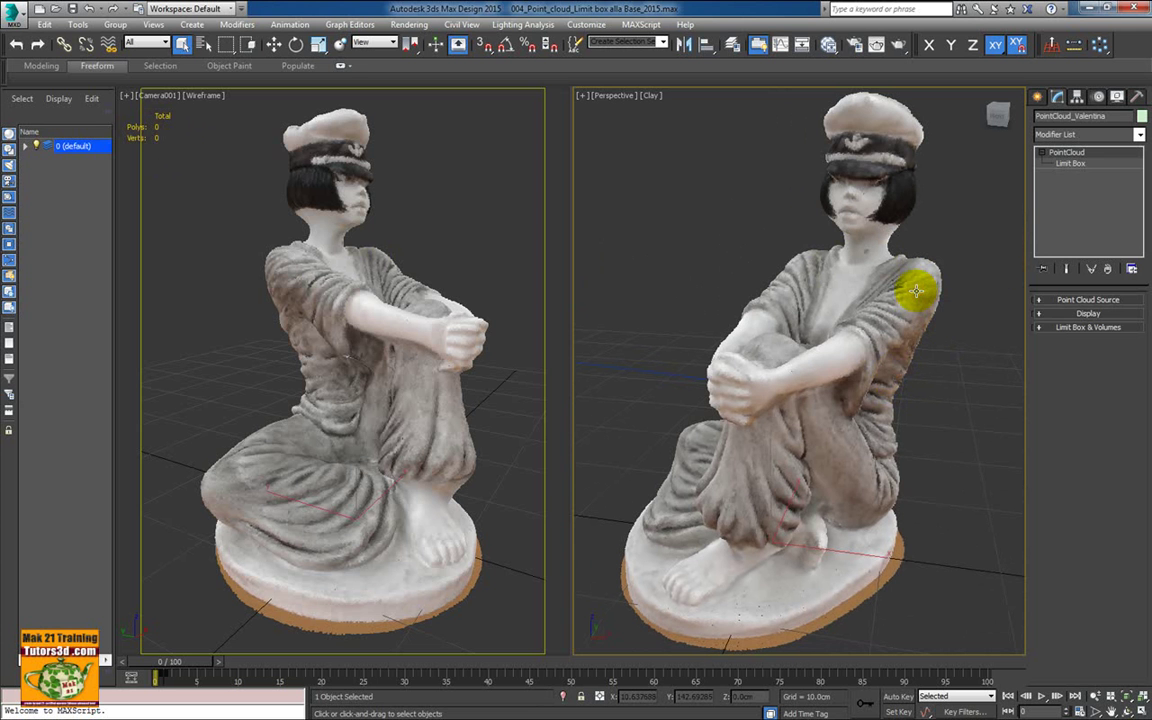
- Toggle the Limit Box sub-object on to view its gizmo, then leave it
left_click(1077, 165)
left_click(1077, 166)
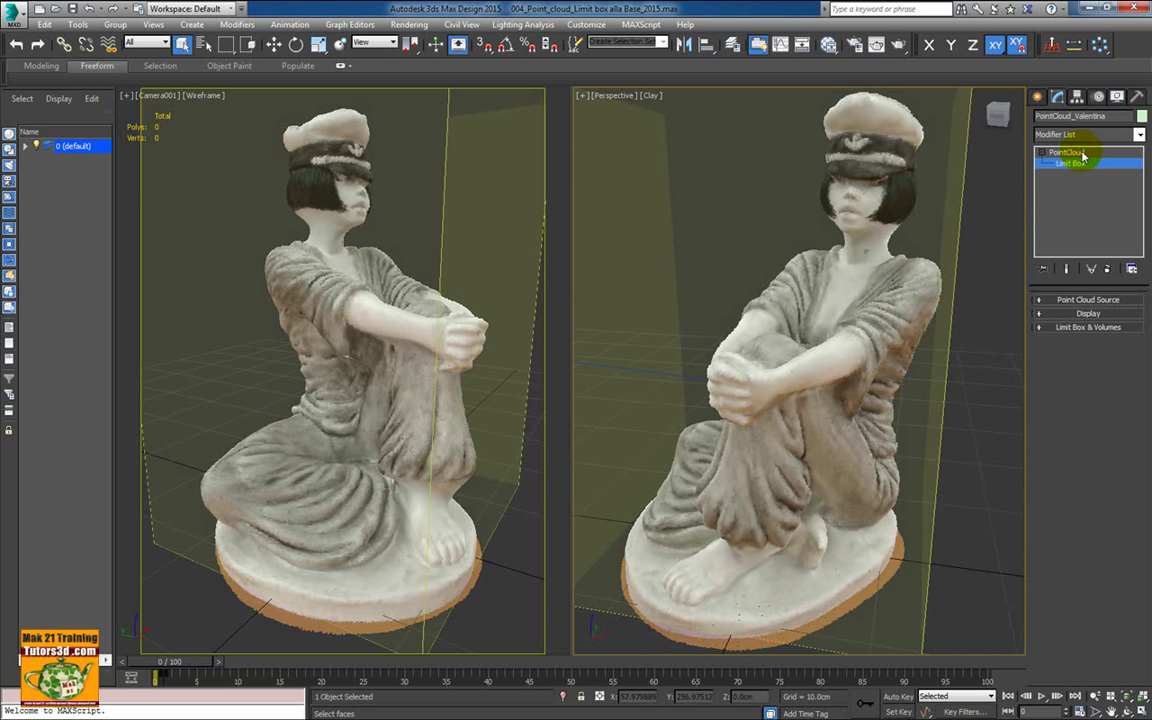
left_click(1074, 164)
left_click(1074, 164)
left_click(1060, 302)
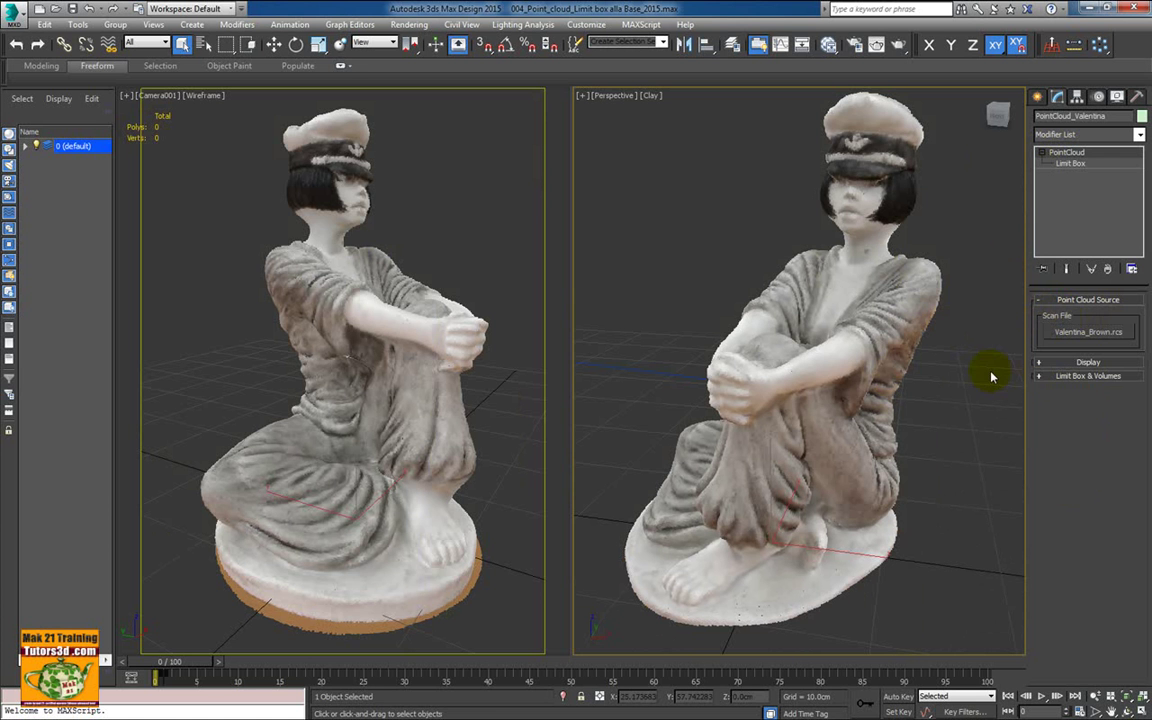
left_click(1047, 366)
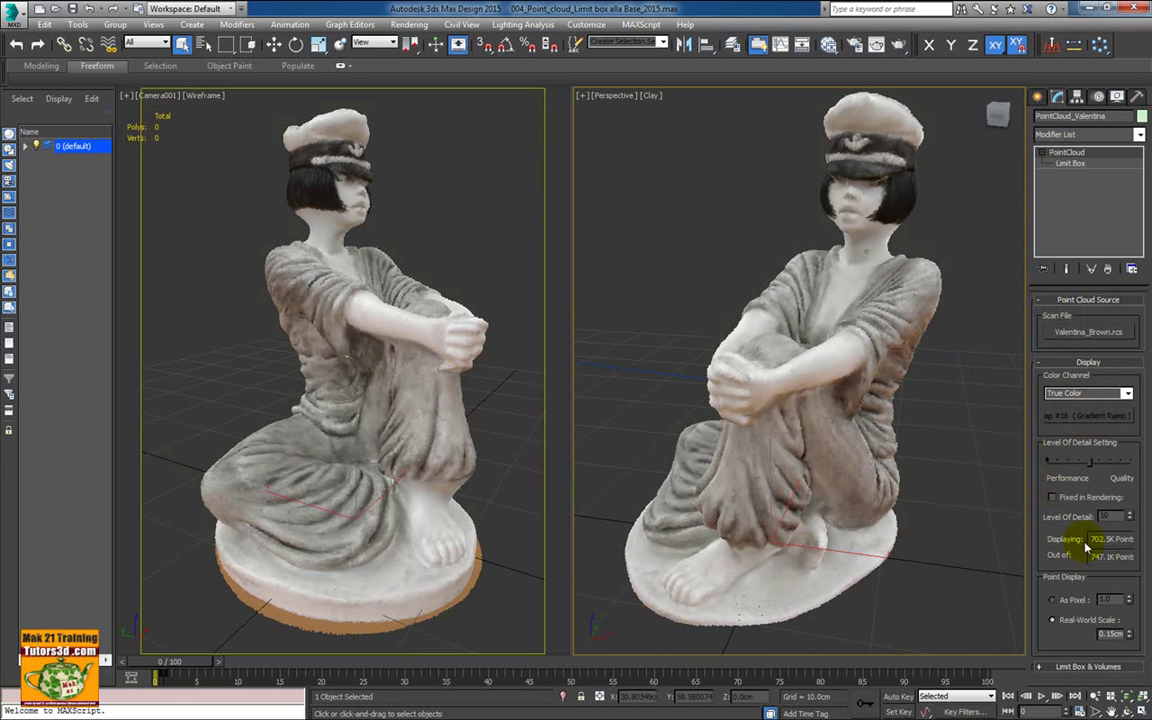
left_click(1067, 667)
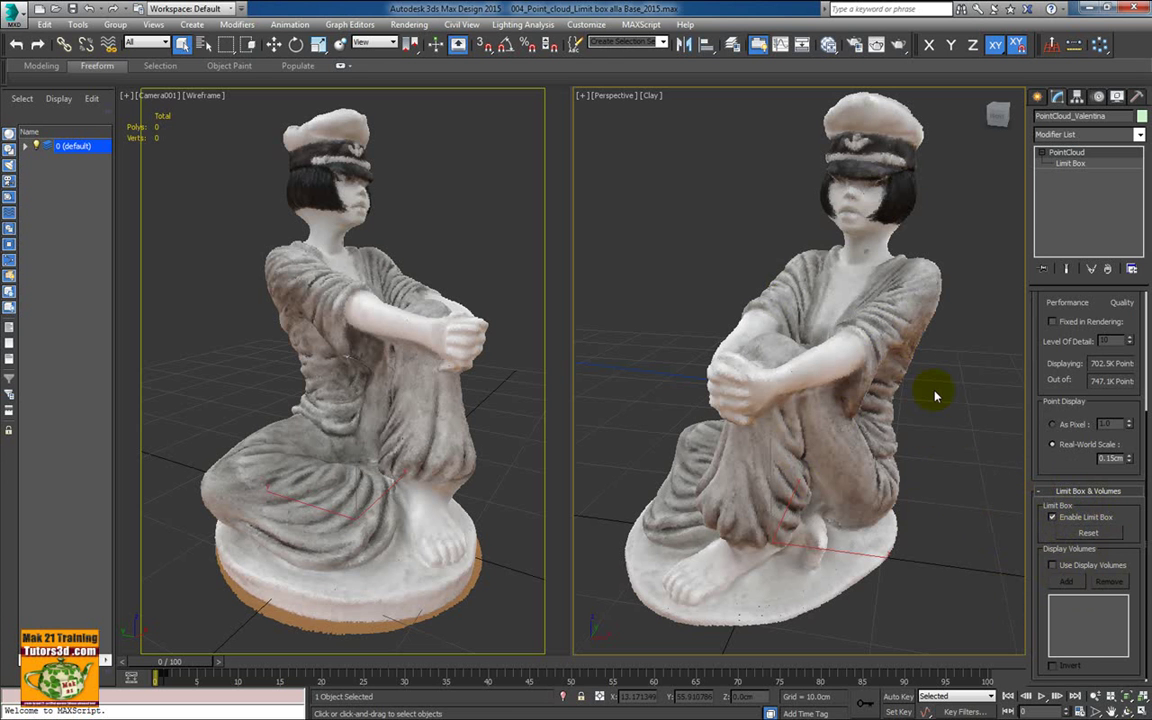
left_click(1044, 491)
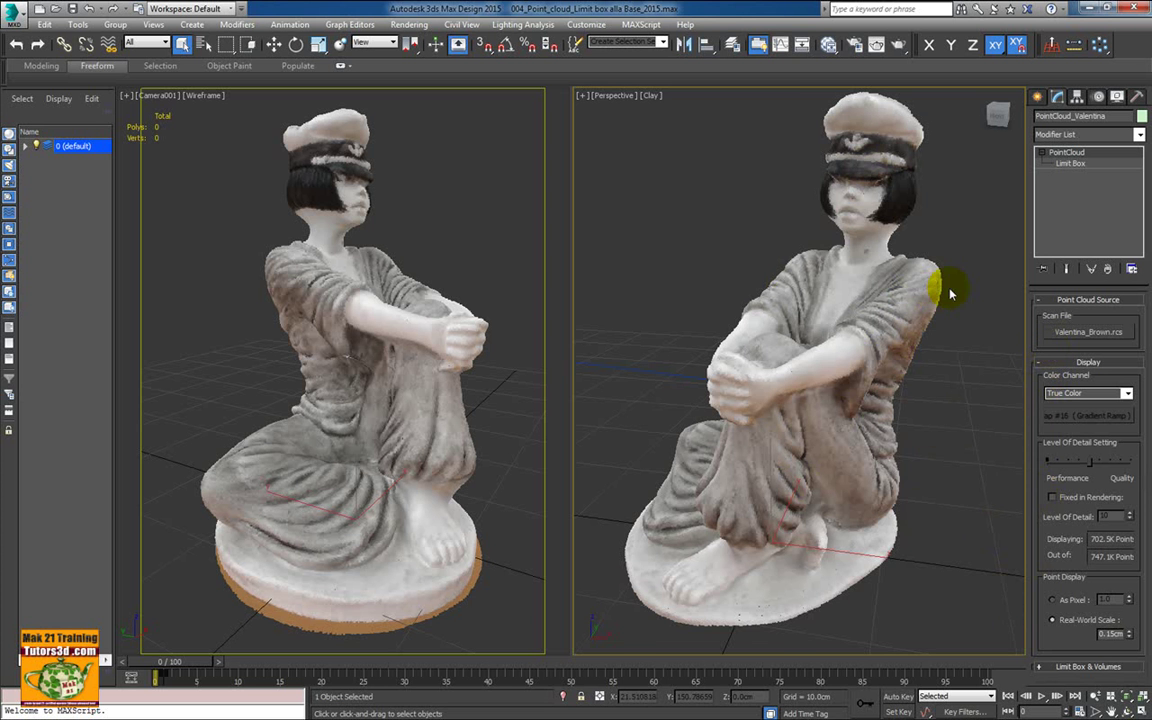
- Pan down onto the statue and orbit around to see its side
middle_click_drag(946, 290, 920, 308)
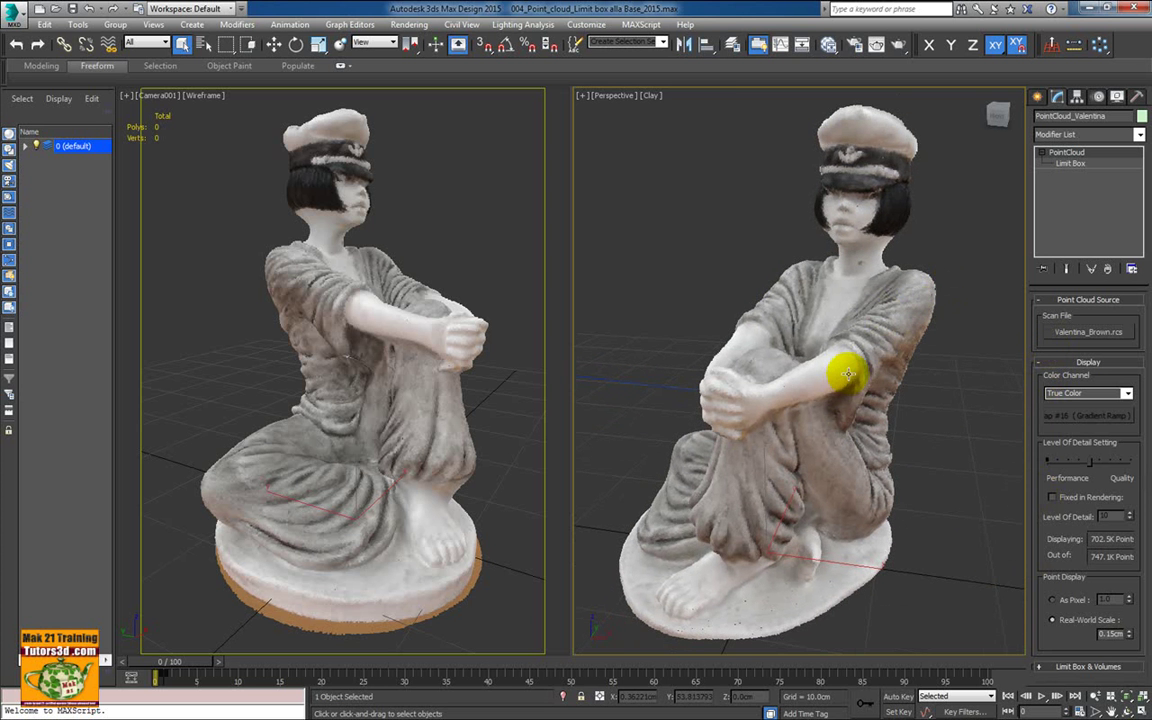
mouse_move(847, 374)
middle_mouse_down("alt")
mouse_move(656, 334)
mouse_move(656, 314)
mouse_move(782, 349)
mouse_move(957, 365)
mouse_move(1110, 350)
mouse_move(1124, 386)
mouse_move(887, 244)
mouse_move(600, 228)
mouse_move(750, 290)
mouse_move(1041, 363)
mouse_move(896, 337)
mouse_move(784, 347)
mouse_move(830, 365)
middle_mouse_up("alt")
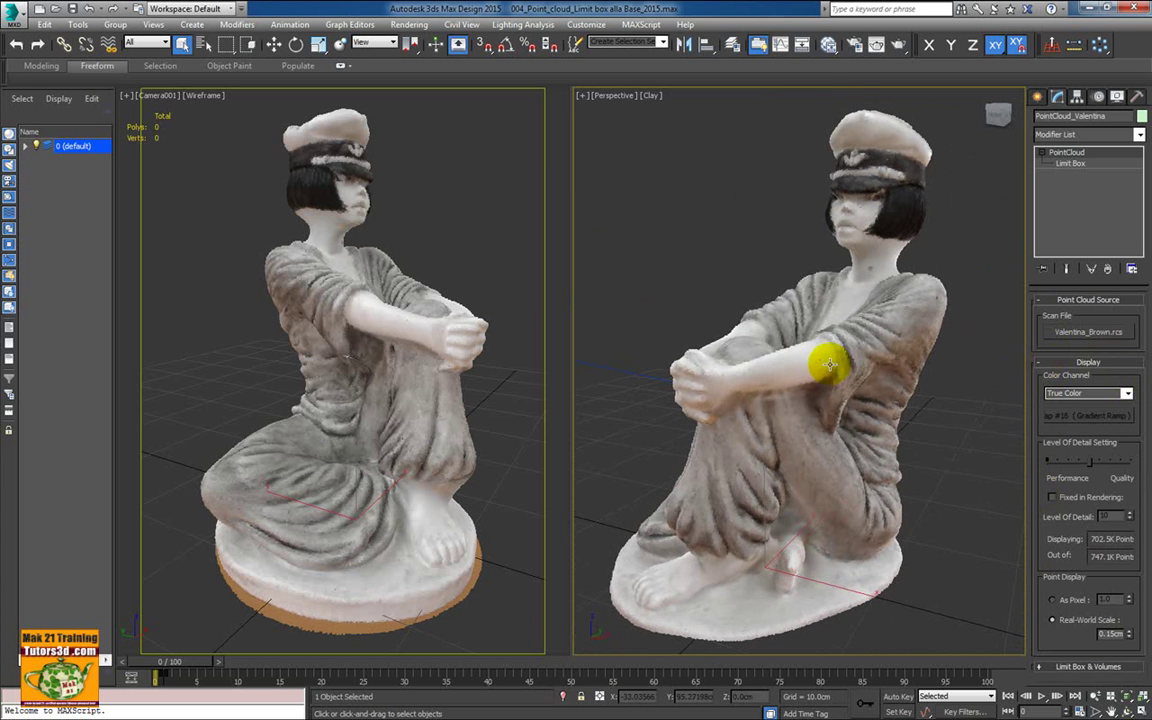
- Open the Slate Material Editor and delete the old Material #25 and Map #16 nodes
left_click(828, 47)
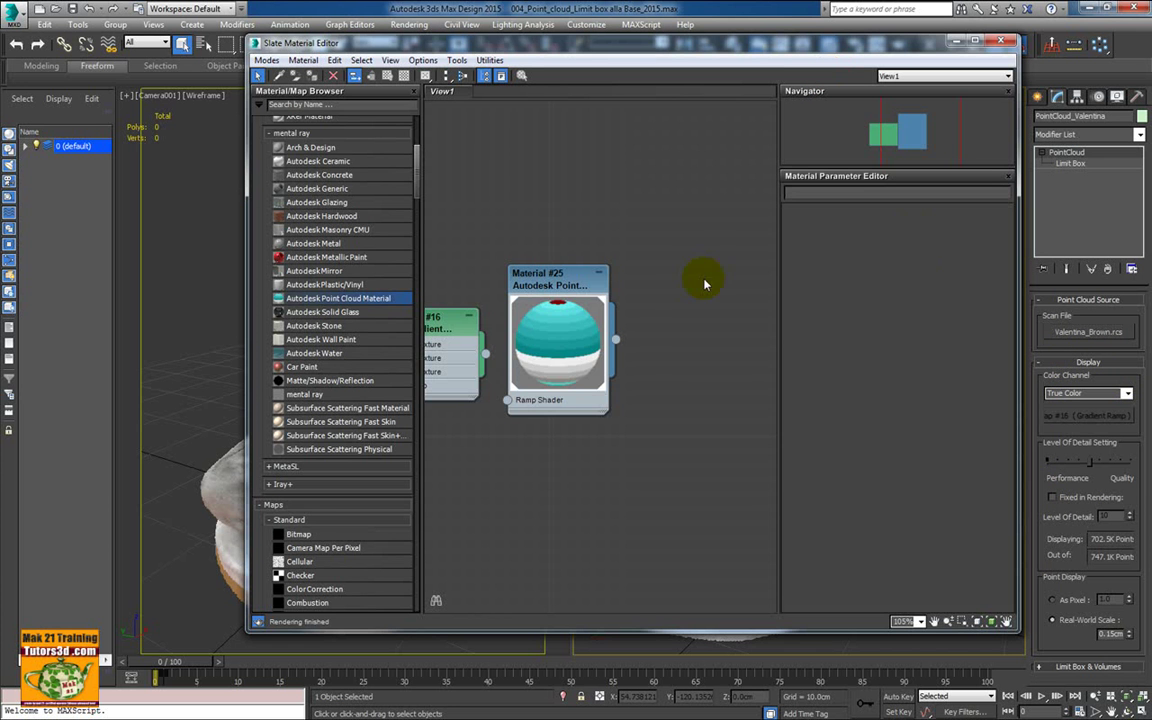
left_click_drag(736, 183, 452, 381)
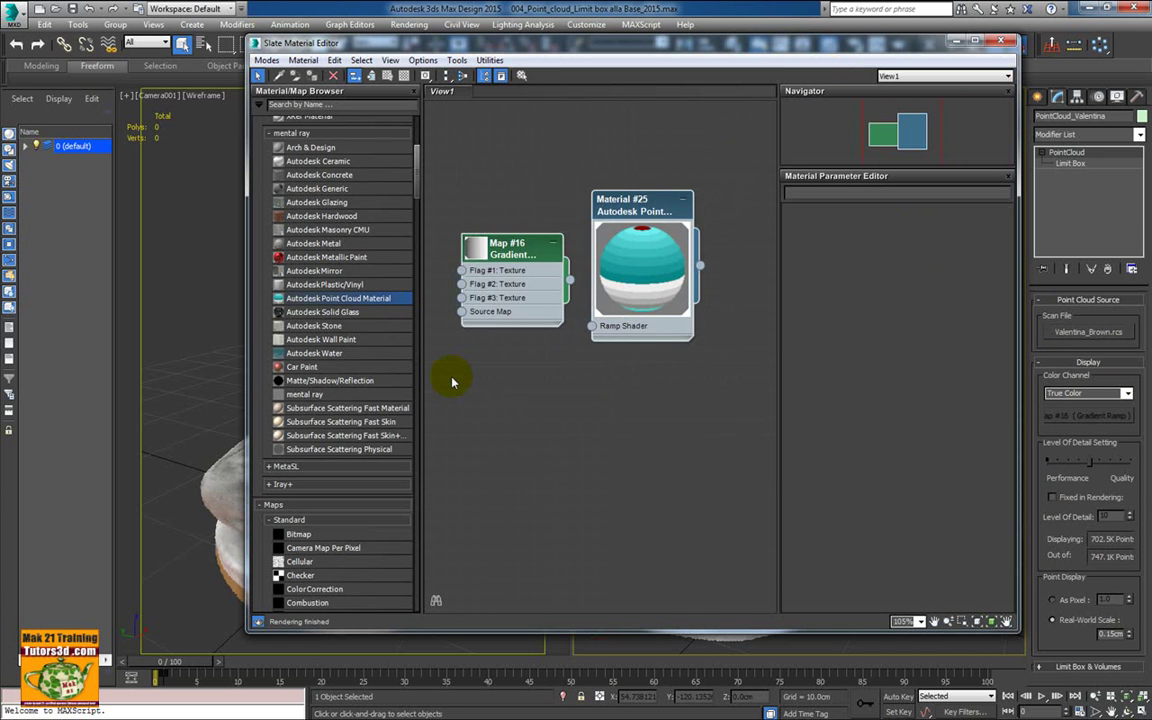
key("Delete")
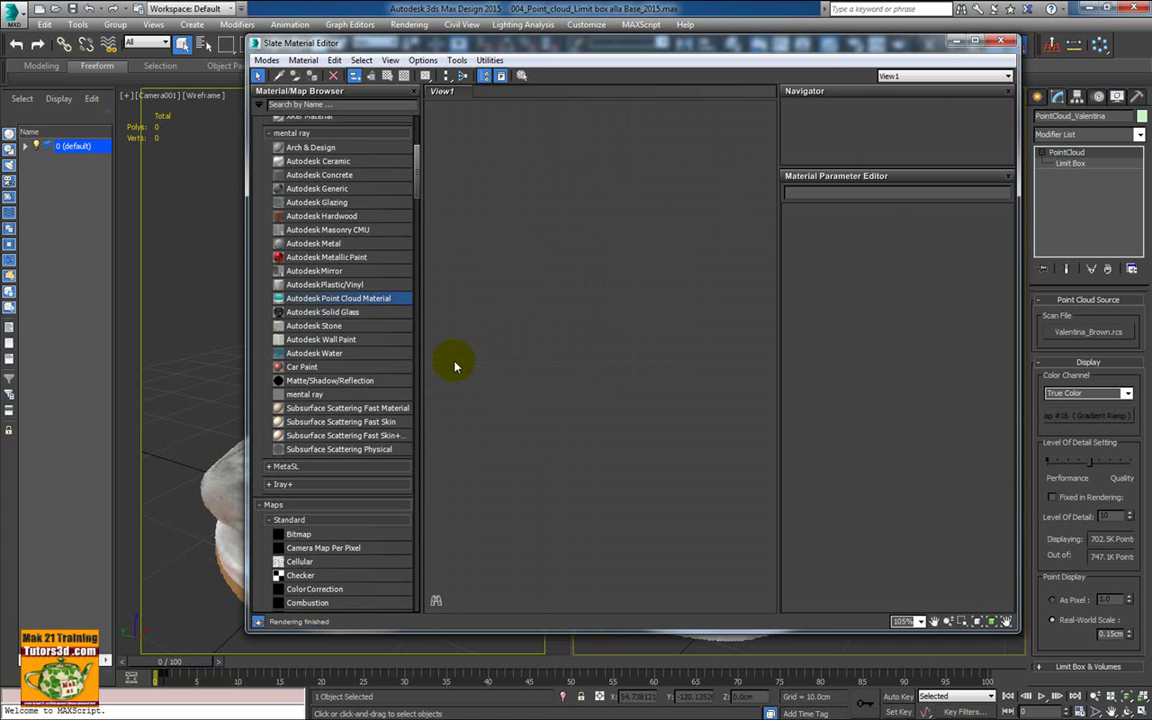
- Add an Autodesk Point Cloud Material and a Point Cloud Shader map, then view their parameters
mouse_move(330, 298)
left_mouse_down()
mouse_move(560, 258)
mouse_move(685, 160)
left_mouse_up()
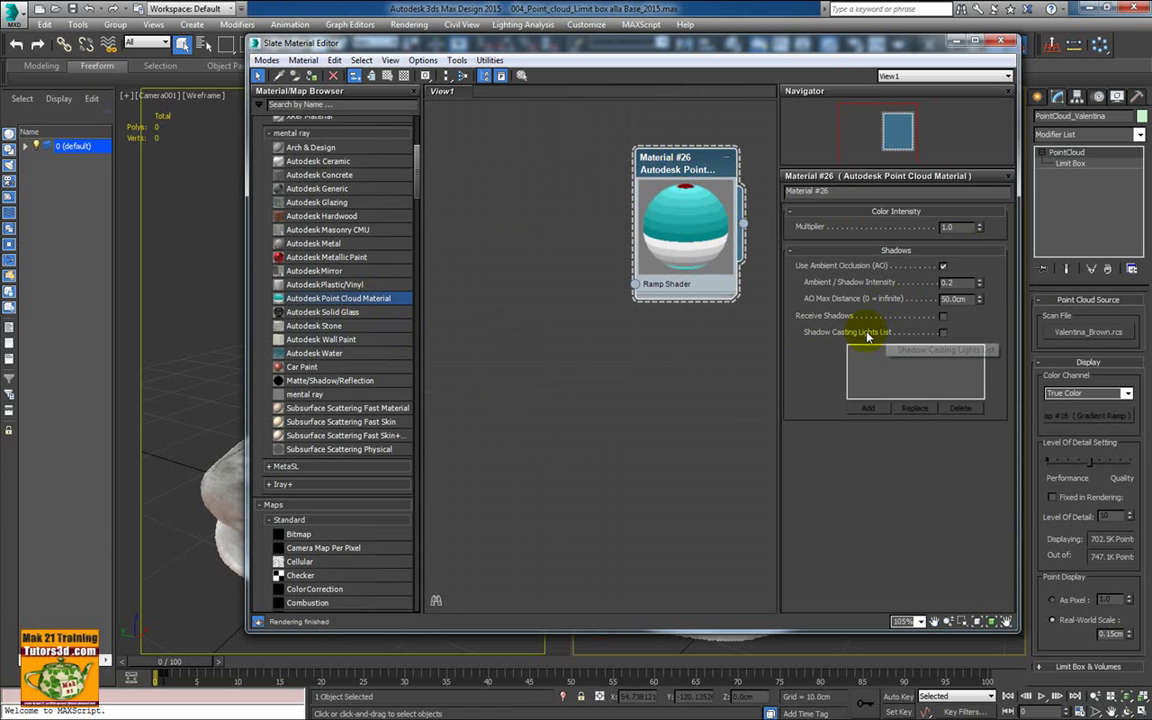
left_click_drag(420, 197, 437, 275)
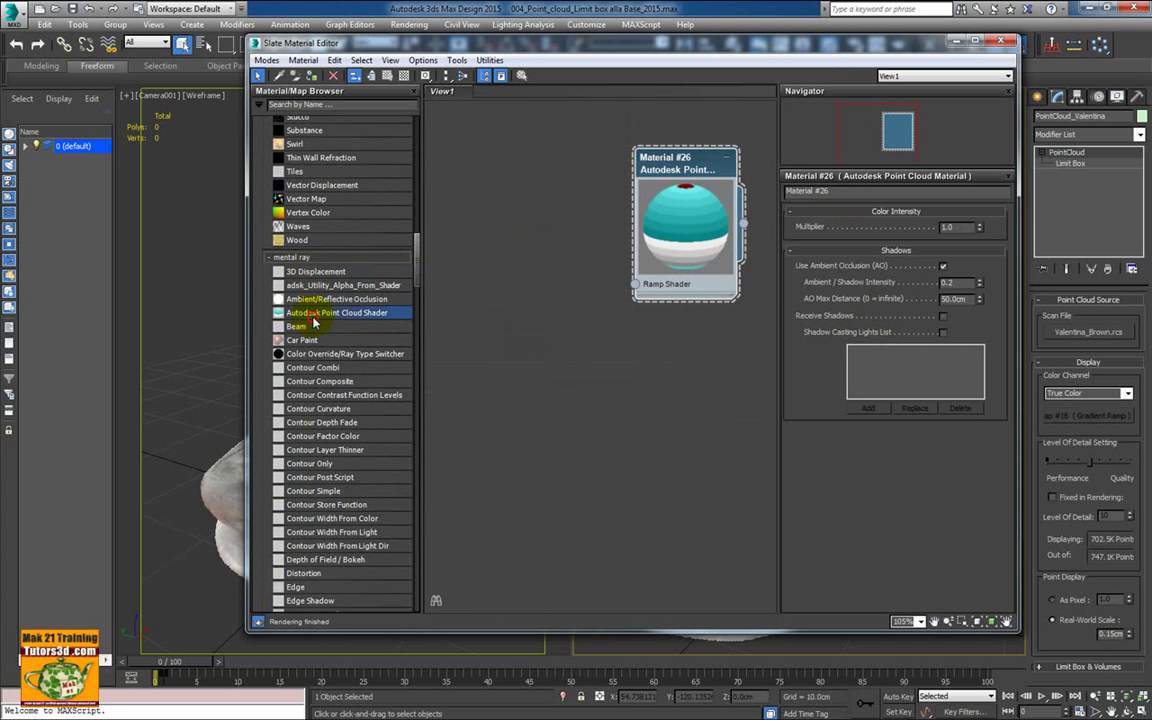
left_click_drag(330, 312, 665, 378)
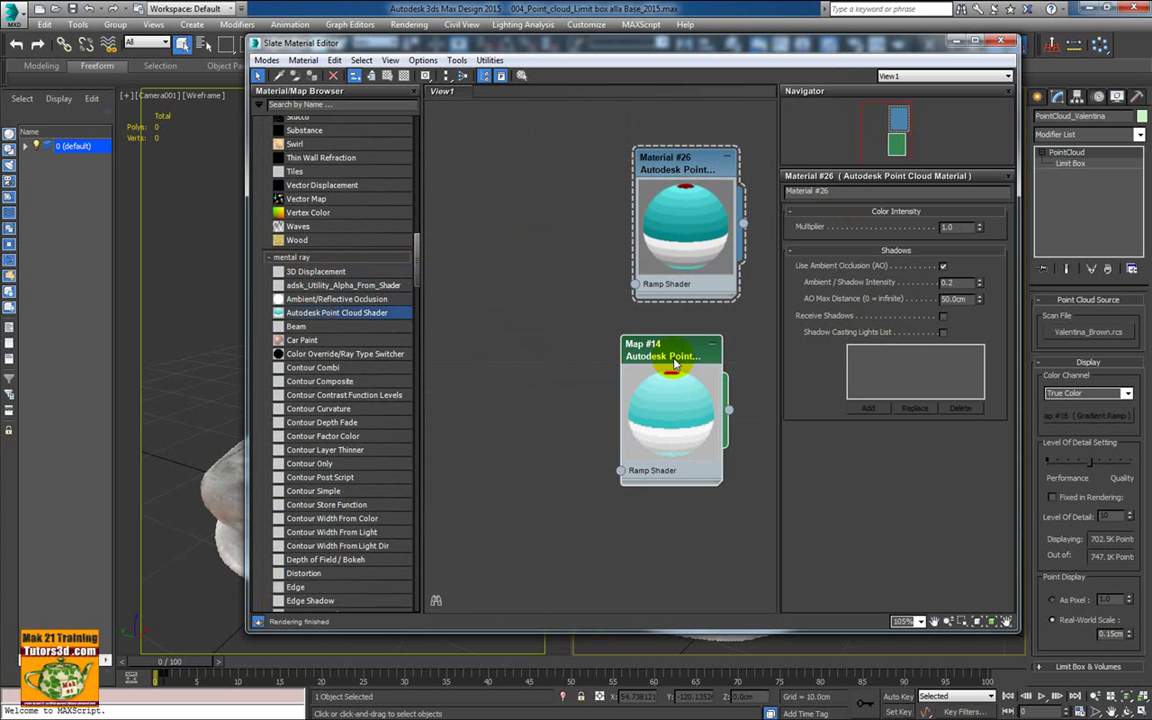
double_click(697, 343)
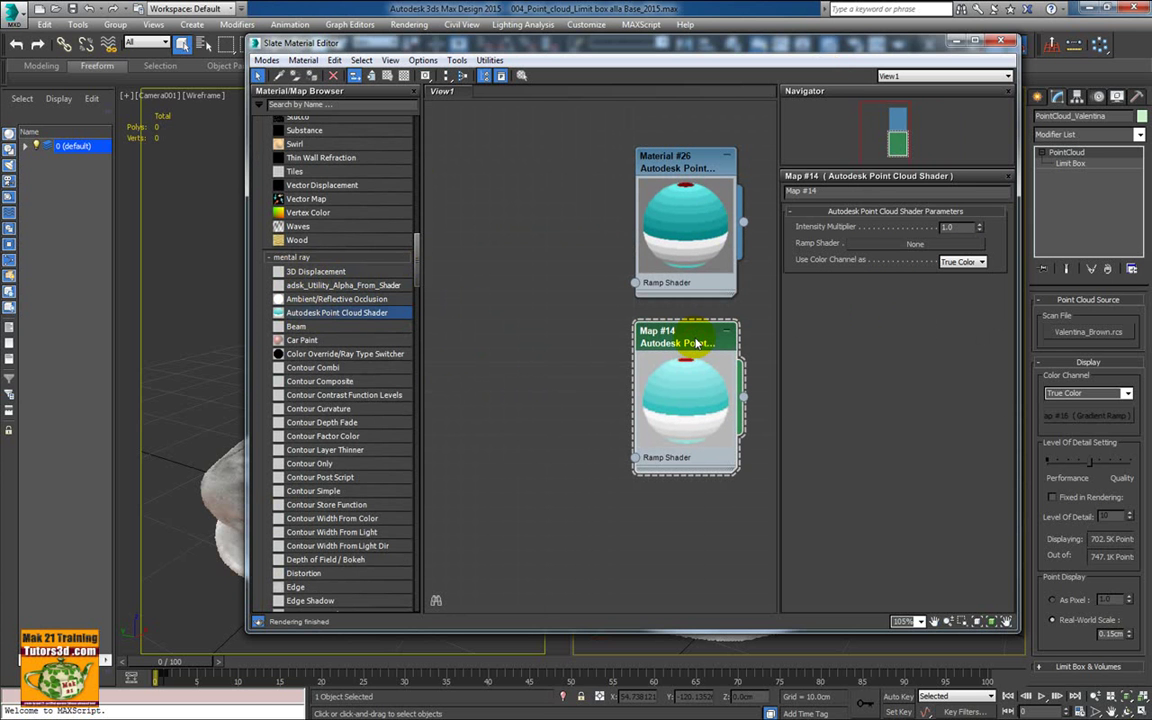
double_click(688, 158)
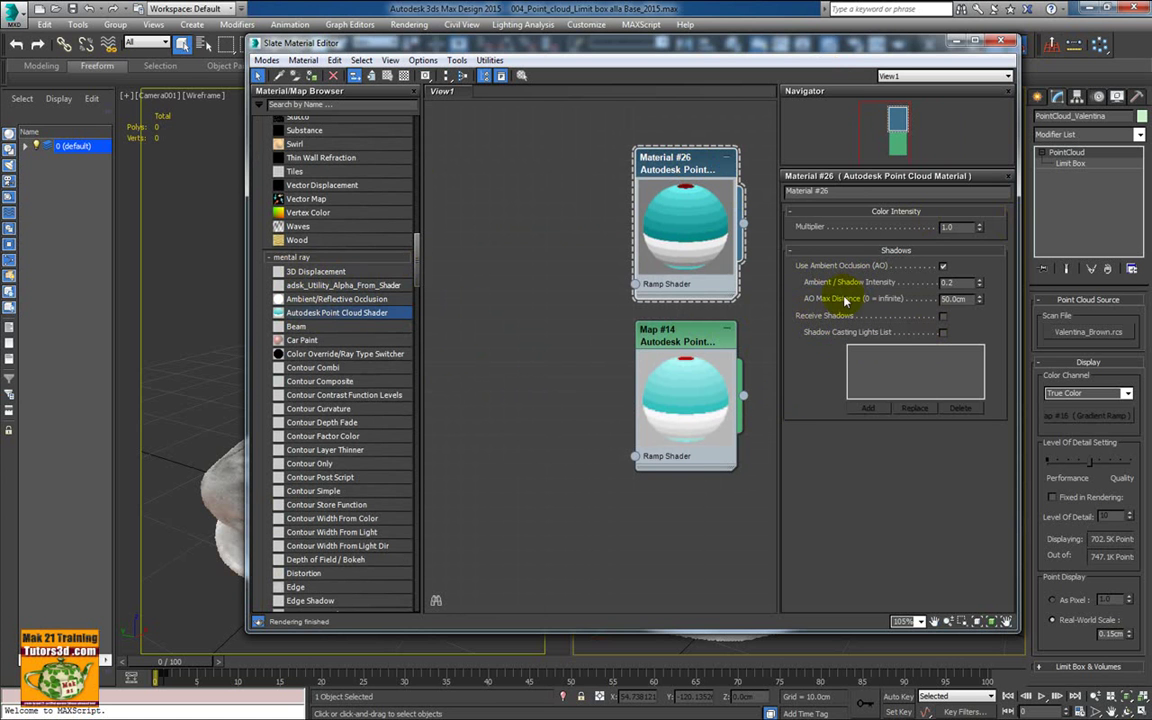
- Close the Slate Material Editor so both viewports show the PointCloud_Valentina statuette
left_click(1003, 44)
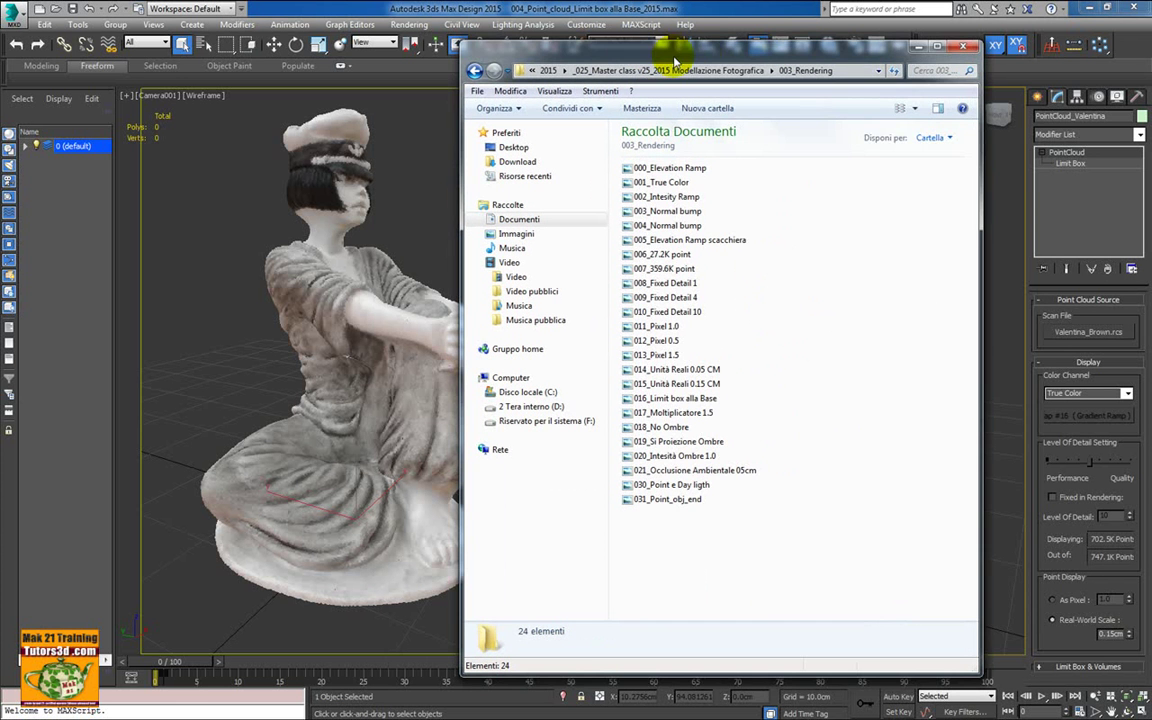
- Bring the 003_Rendering folder over the viewports and display its renders as Large Icons
left_click_drag(668, 39, 642, 64)
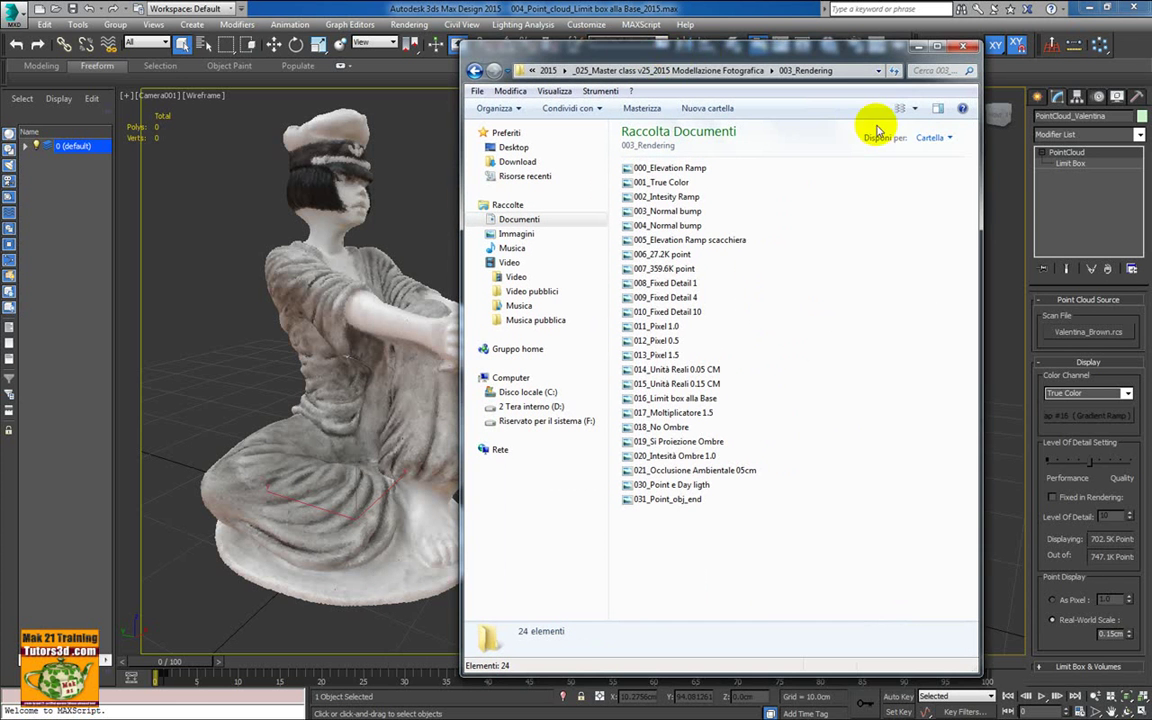
left_click(914, 108)
left_click(950, 40)
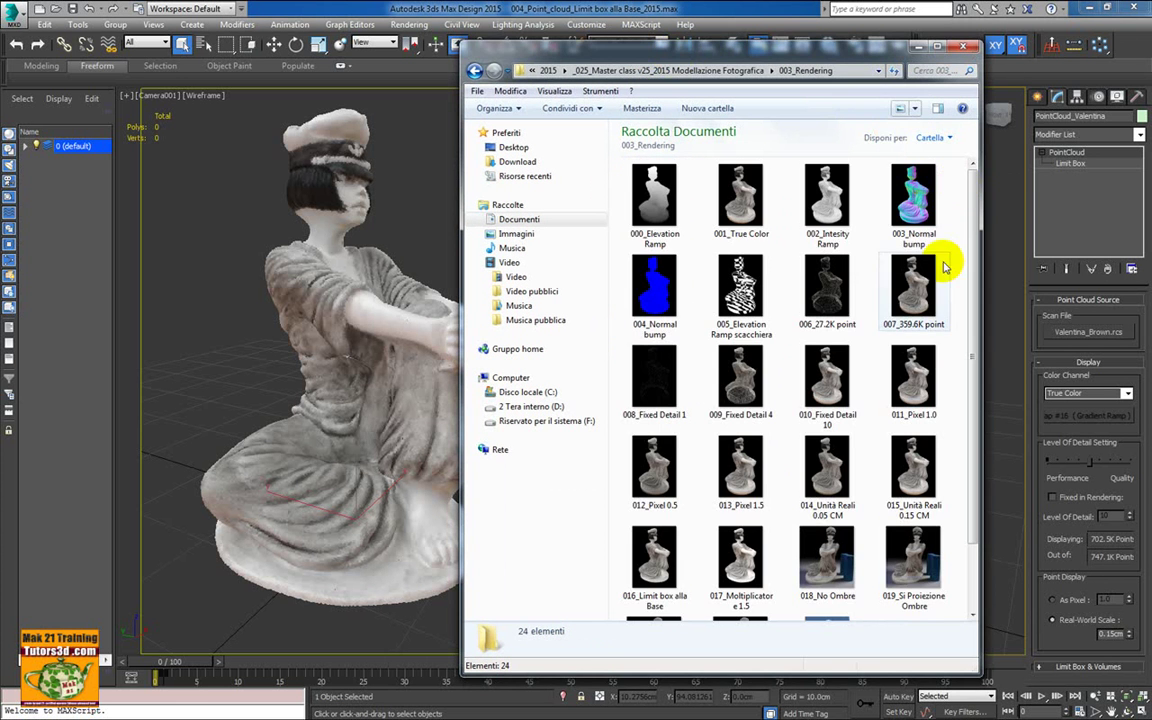
left_click_drag(978, 489, 982, 474)
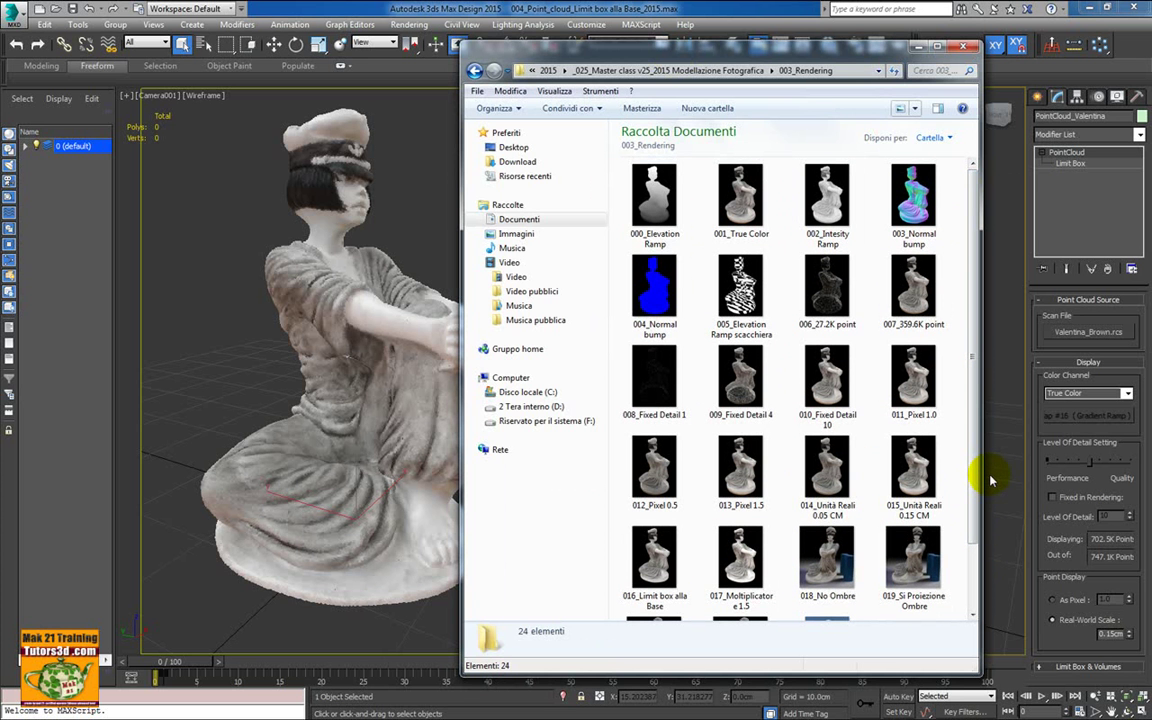
- View the 001_True Color, 000_Elevation Ramp and 003_Normal bump renders, then scroll down the folder
double_click(741, 197)
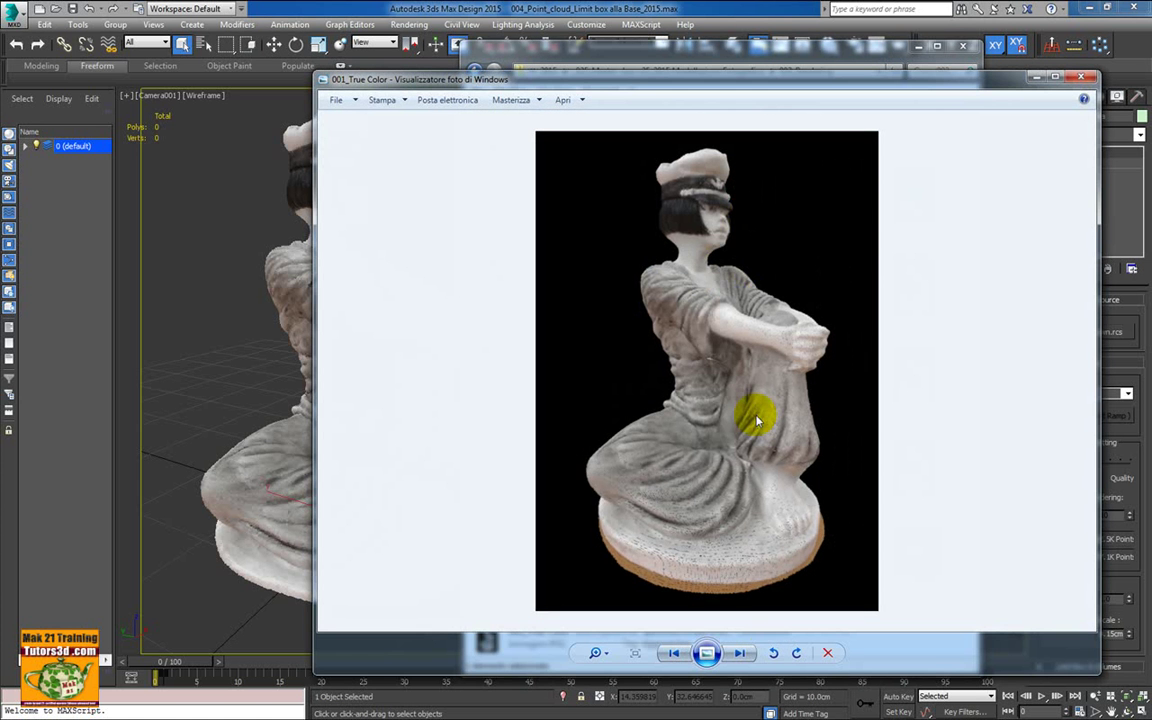
left_click(673, 653)
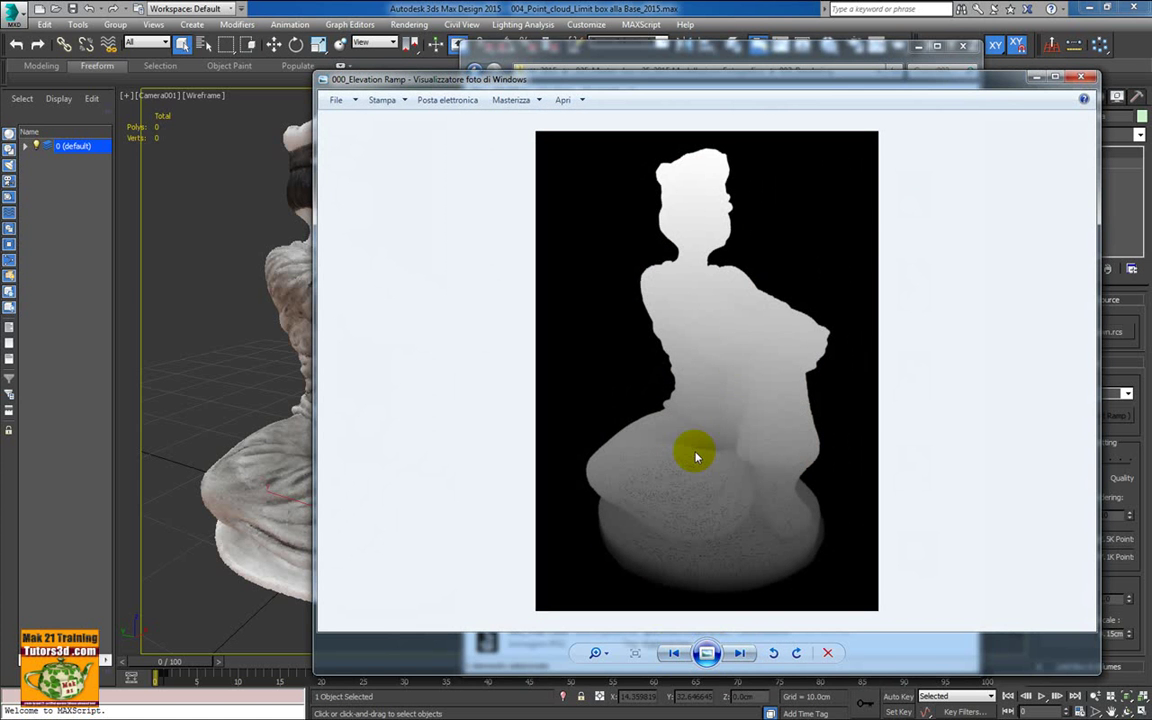
left_click(1080, 80)
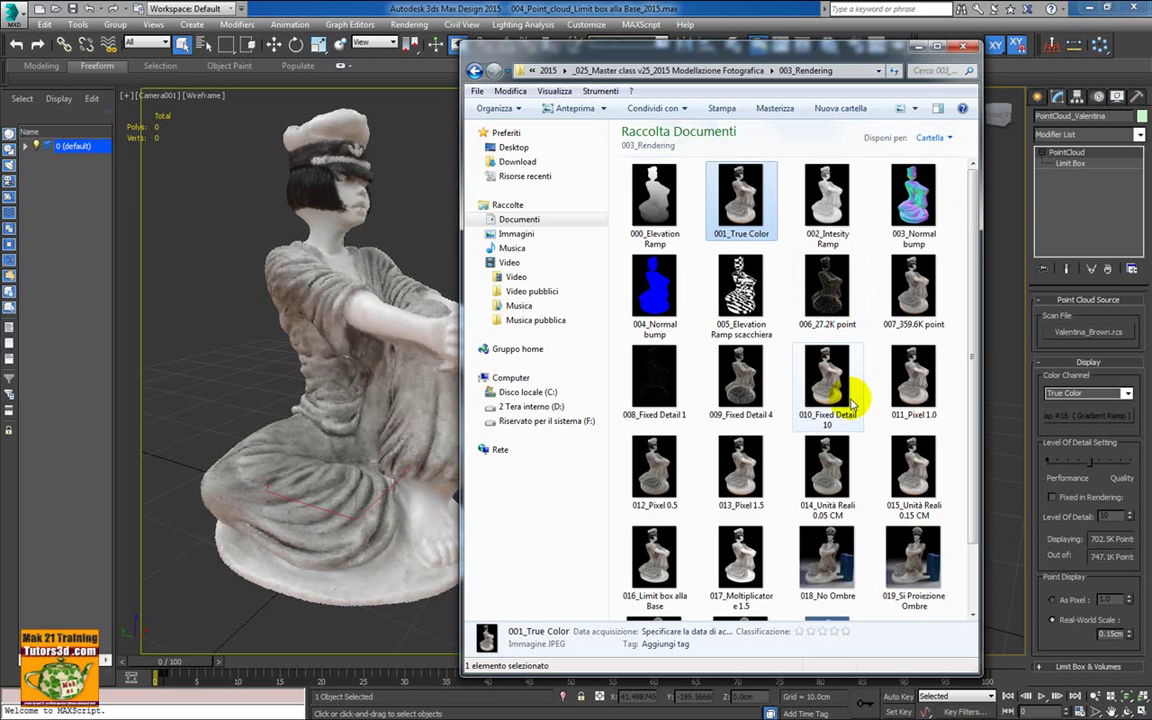
double_click(916, 205)
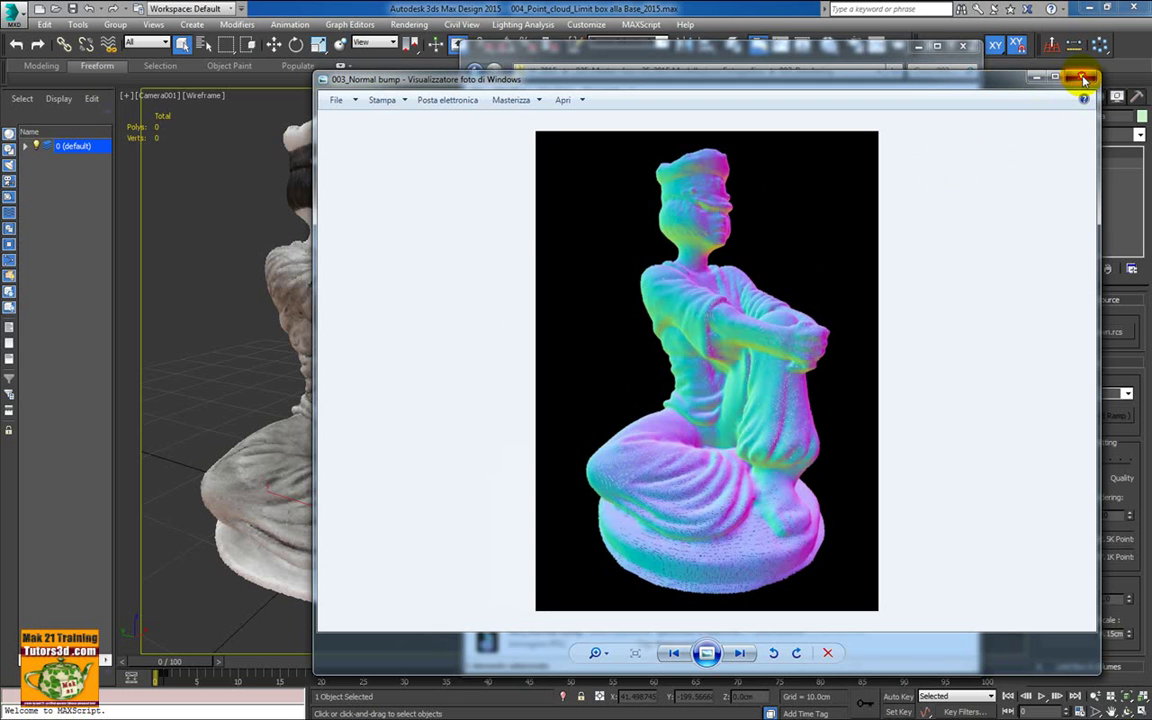
left_click(1083, 78)
left_click_drag(972, 284, 969, 334)
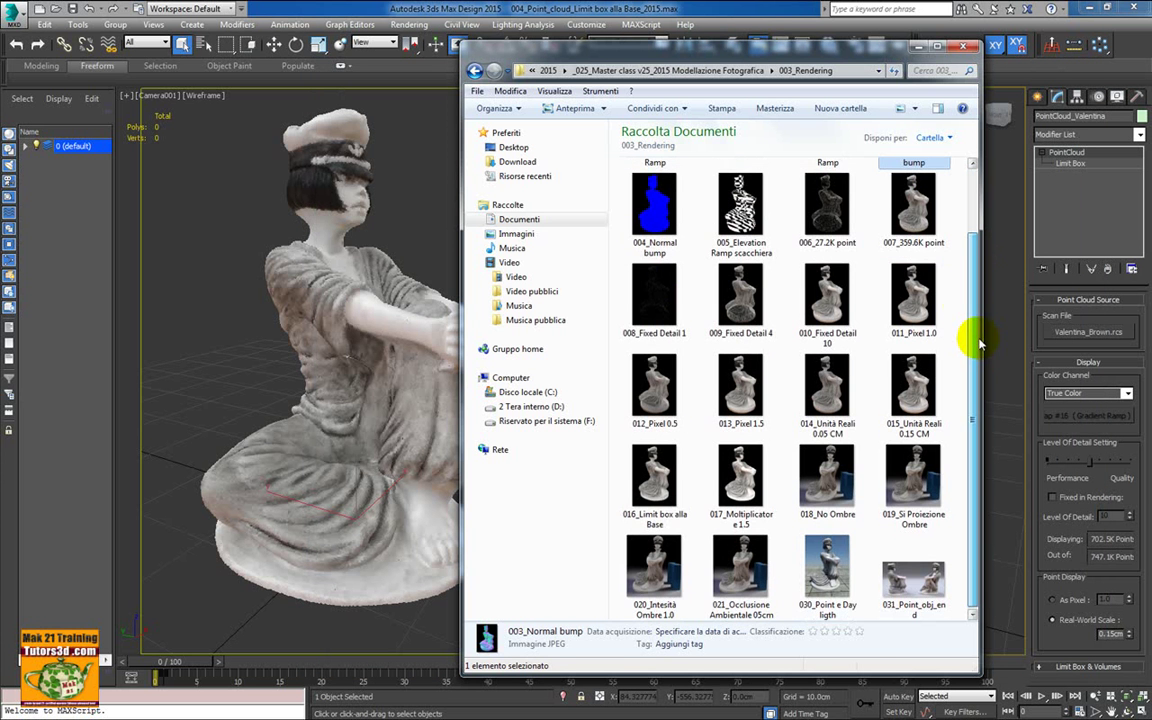
- Preview the 007_359.6K point and 030_Point e Day ligth renders, then select 031_Point_obj_end
double_click(914, 240)
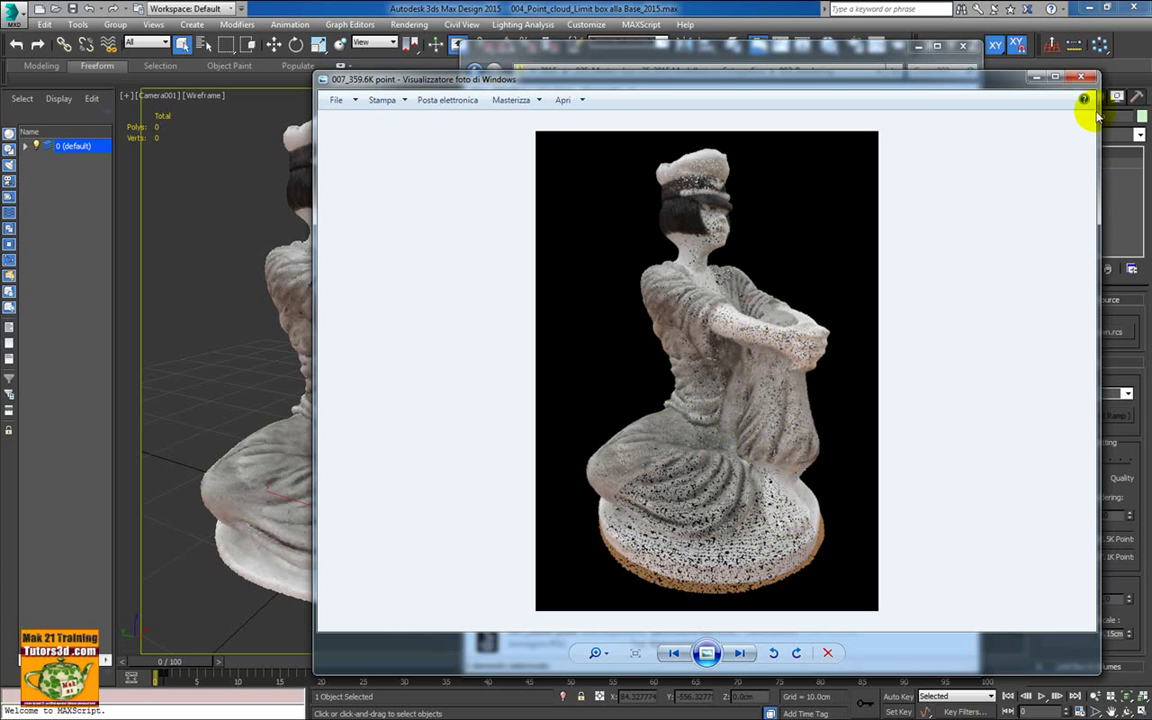
left_click(1081, 77)
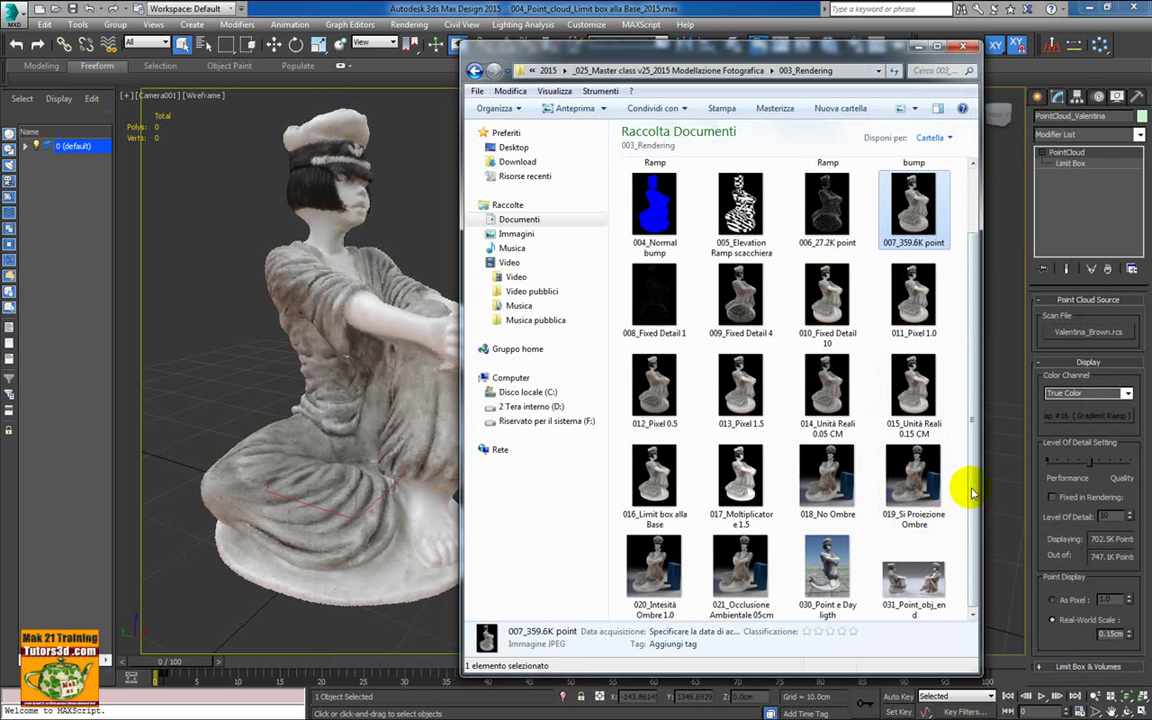
double_click(832, 582)
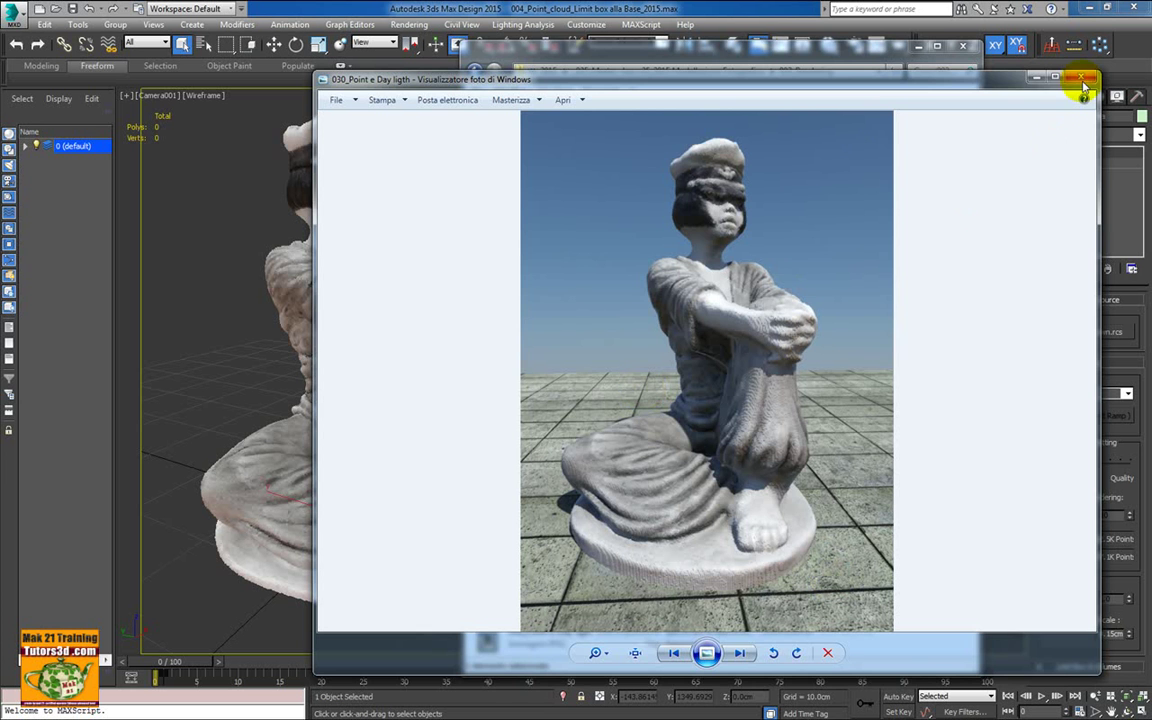
left_click(1082, 80)
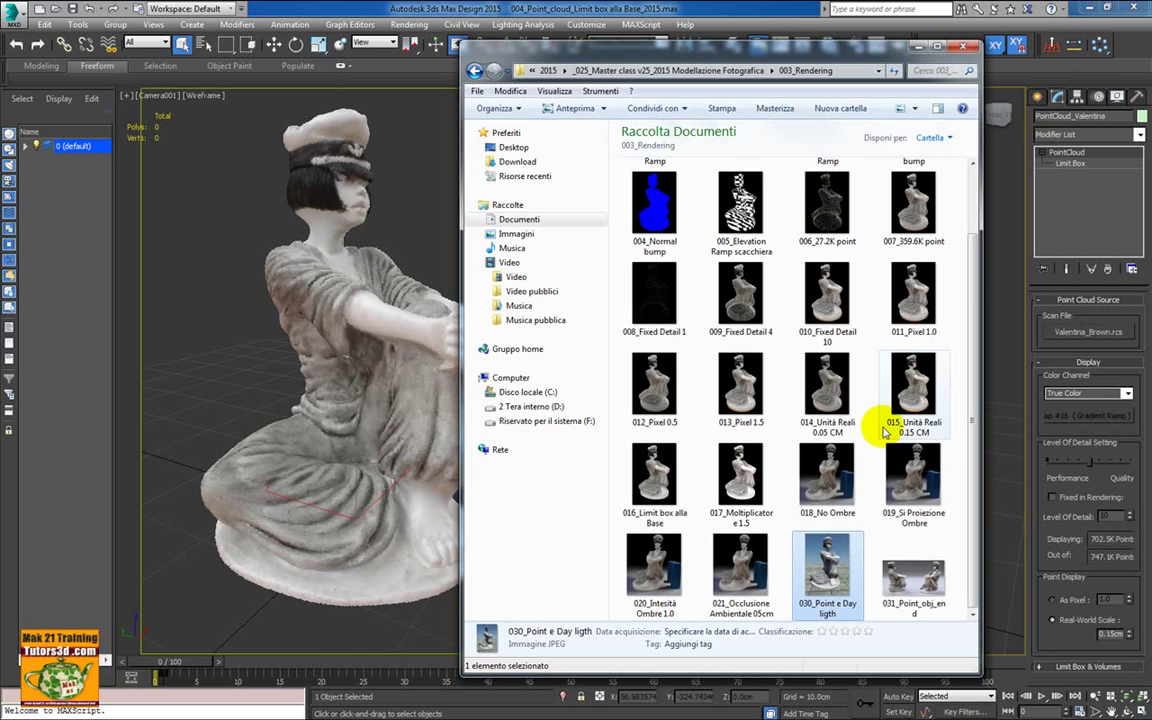
mouse_move(913, 578)
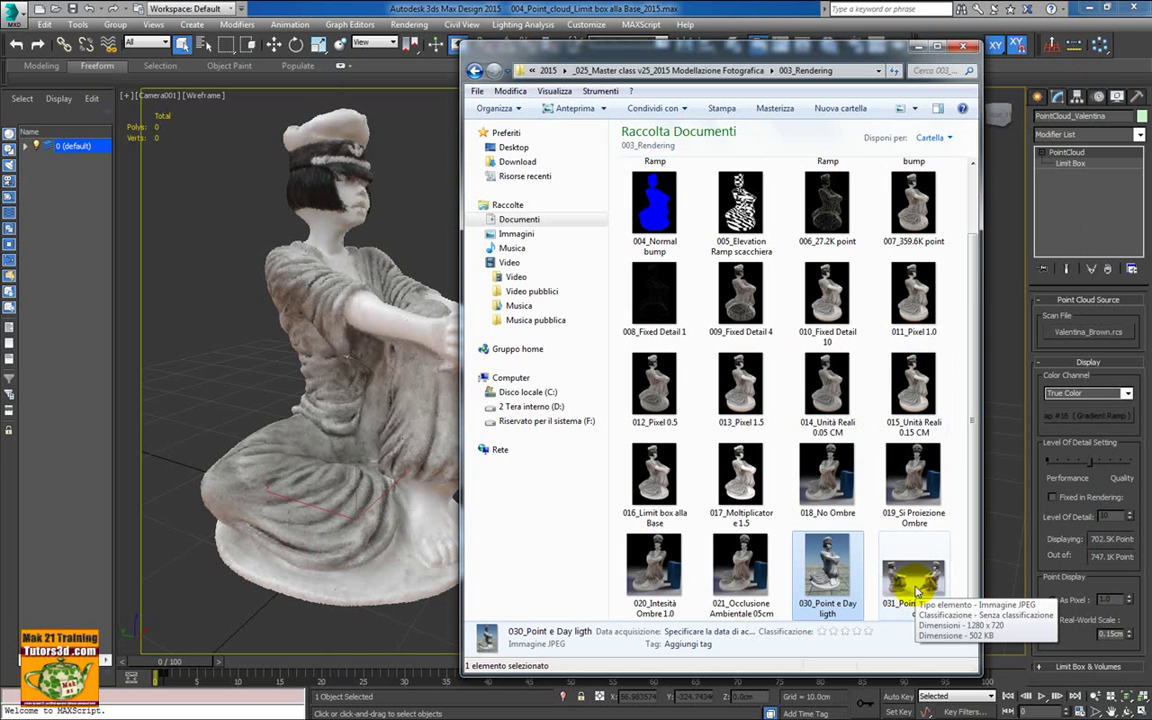
left_click(914, 585)
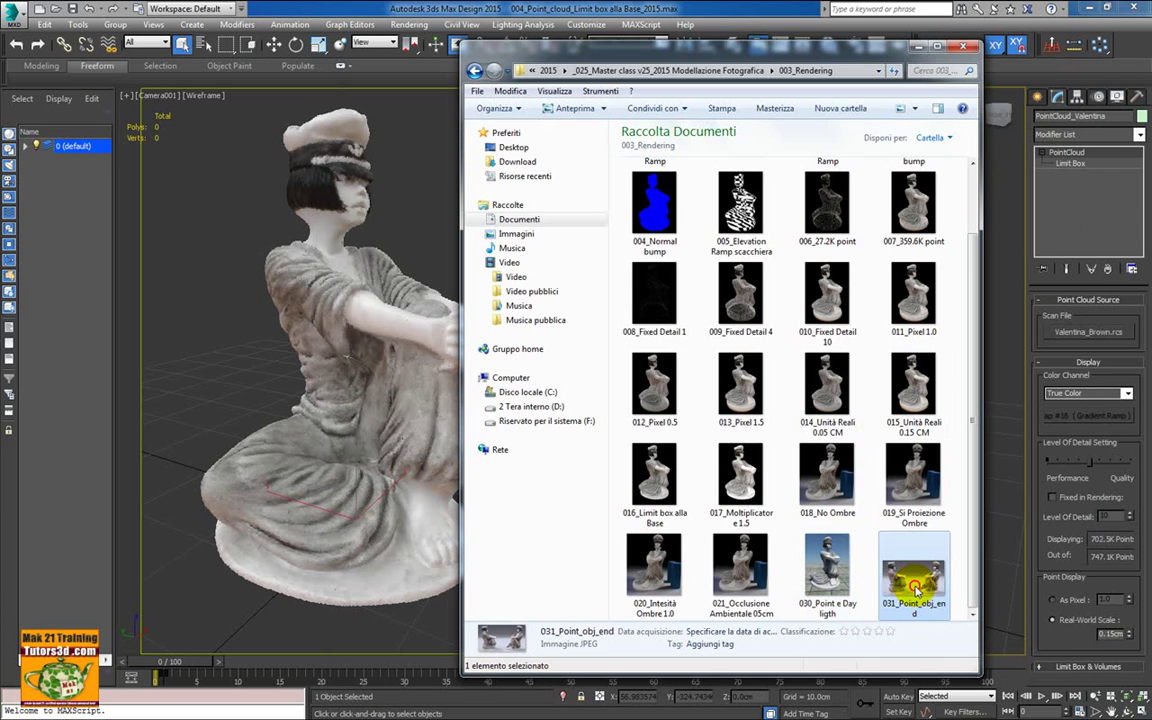
- View 031_Point_obj_end in a moved, enlarged viewer to inspect both statues, then close it
double_click(914, 585)
left_click_drag(766, 77, 600, 42)
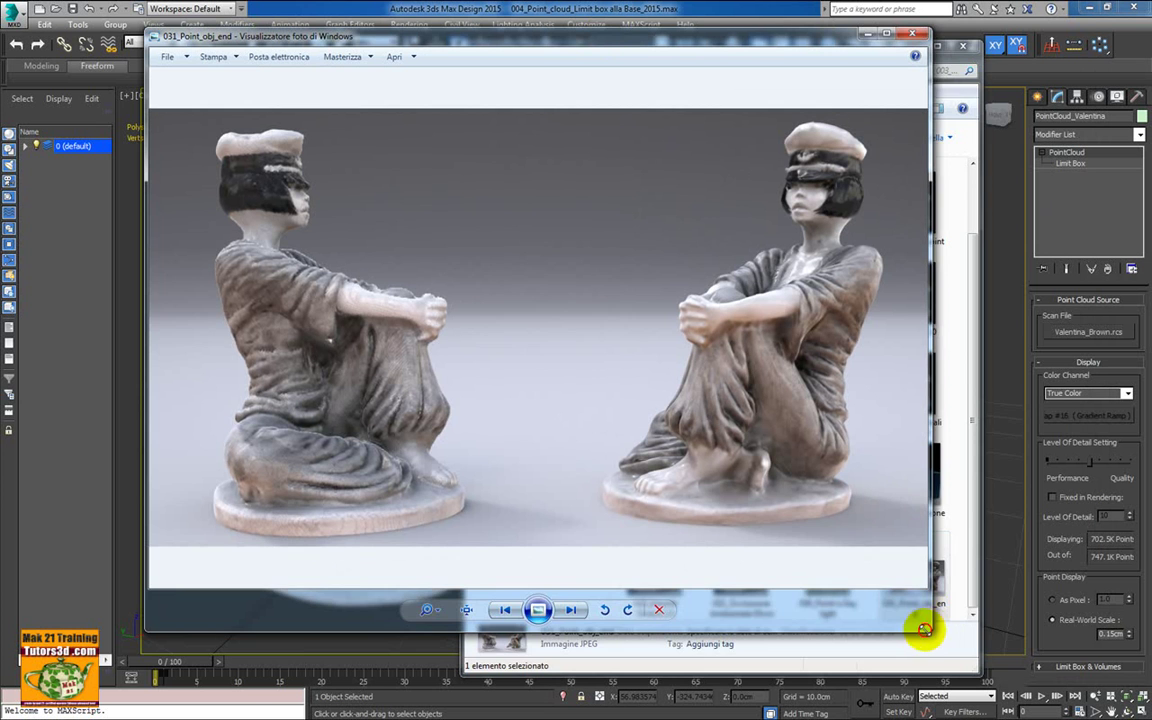
left_click_drag(925, 630, 1019, 660)
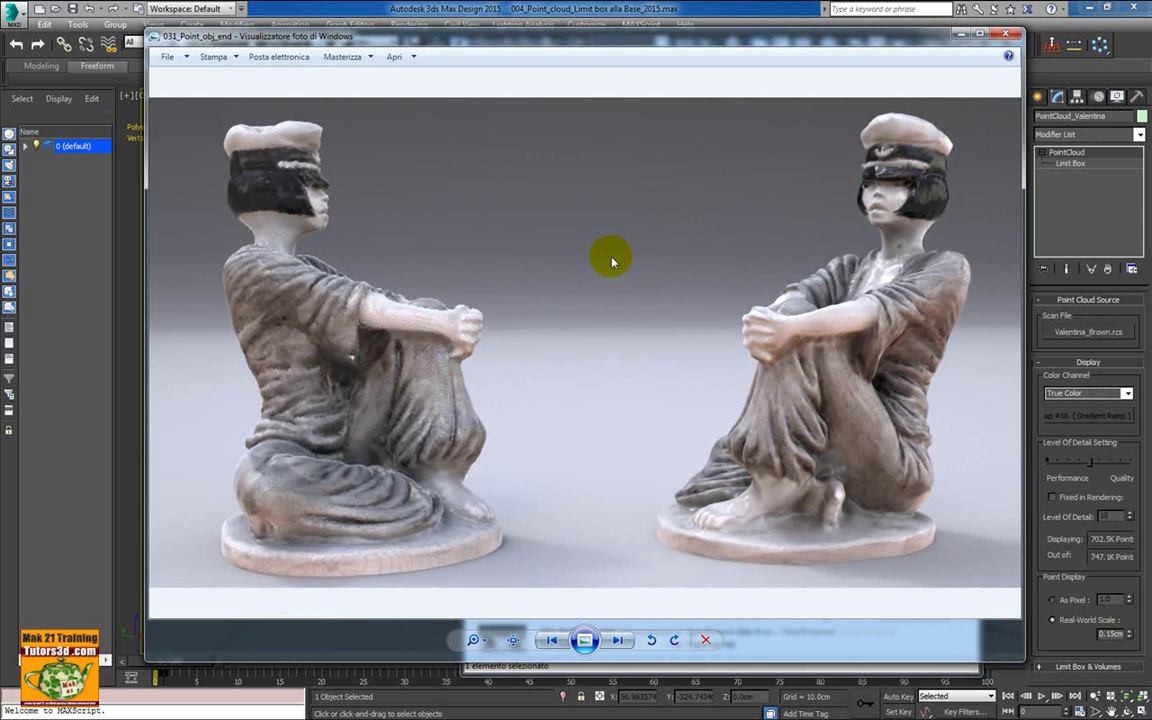
left_click(1008, 38)
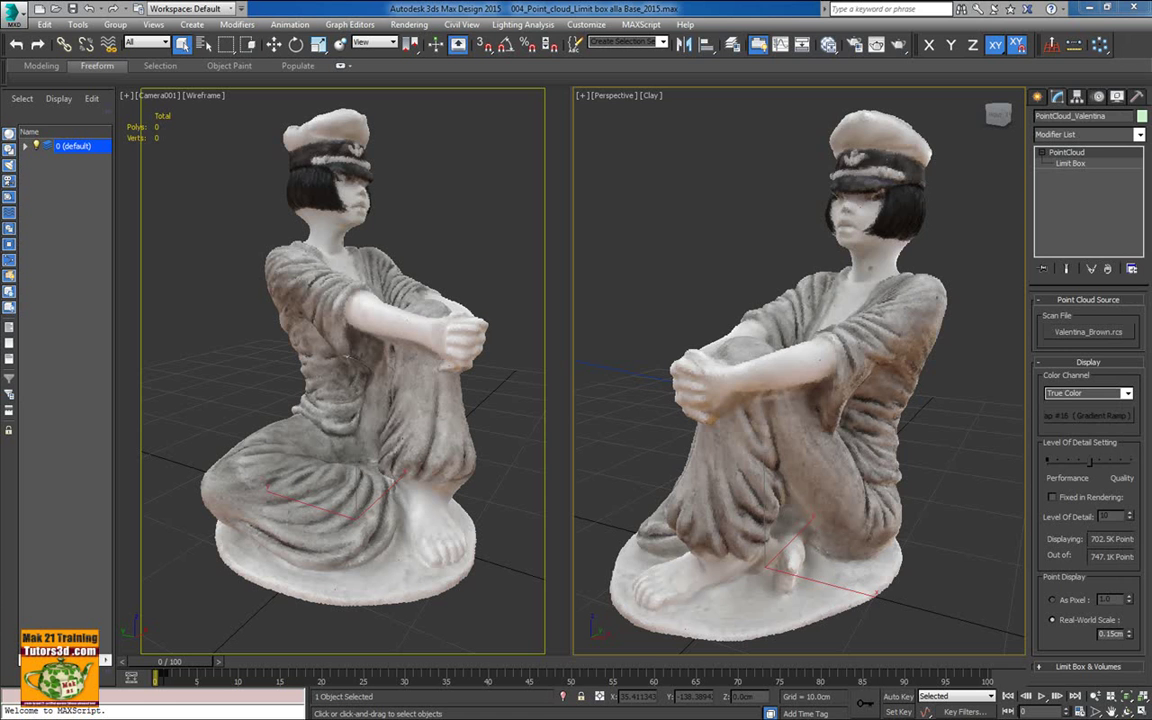
- Return to the Explorer window to open 015_Valentina_Point obj end_2015.max
key("alt+Tab")
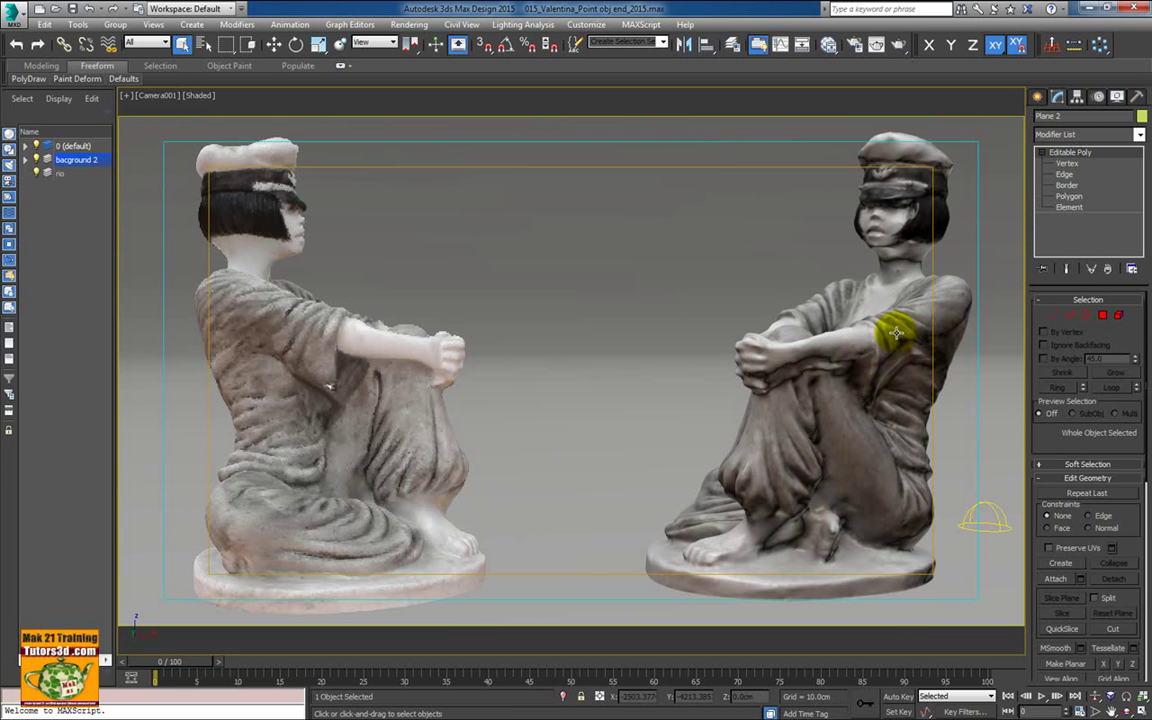
- Check the right-hand mesh statue's vertex and face counts in Object Properties
left_click(884, 335)
right_click(884, 335)
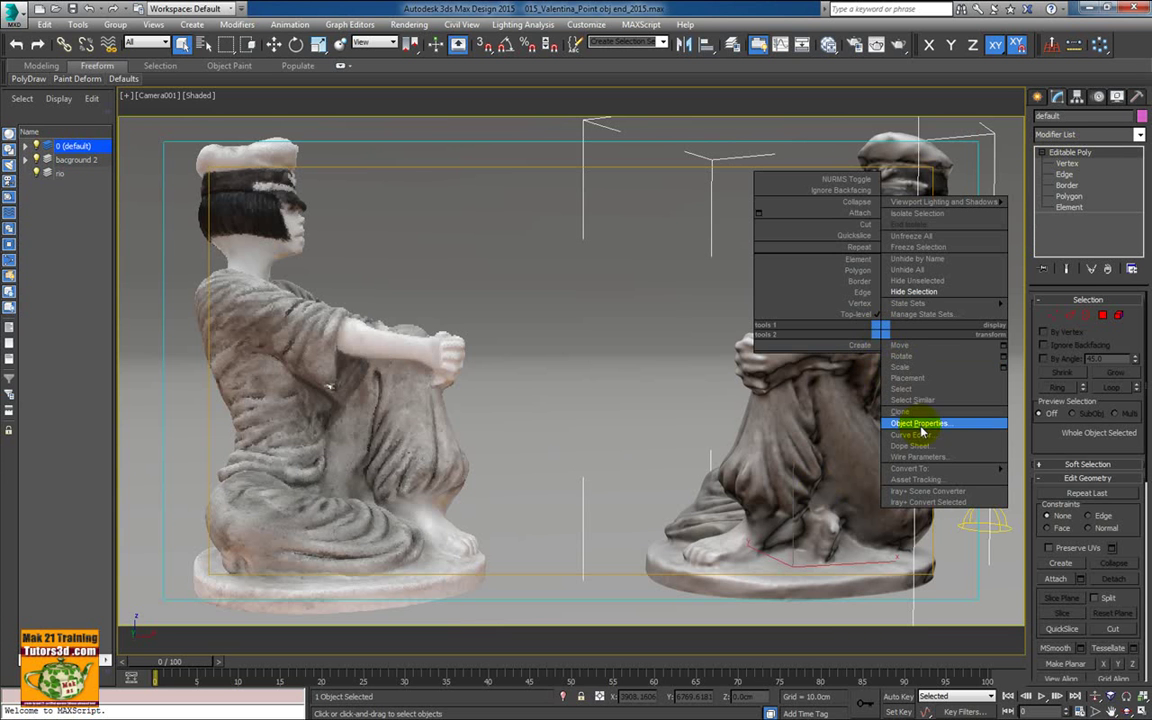
left_click(838, 387)
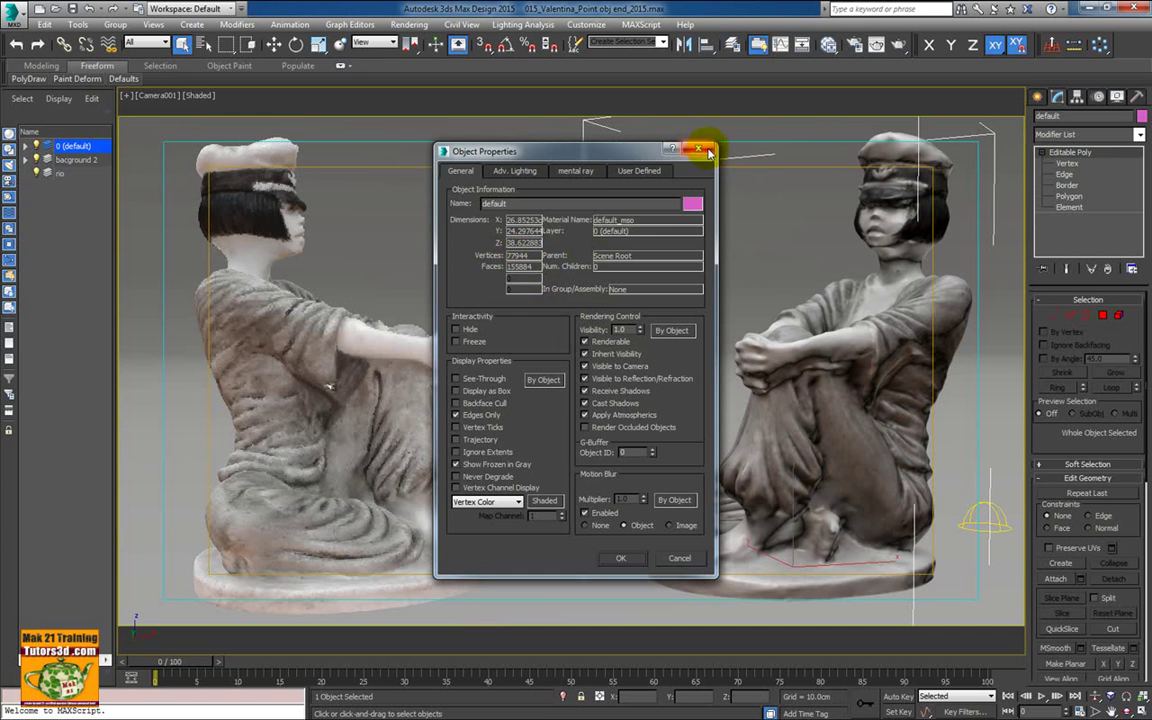
left_click(698, 148)
- Check the point cloud statue's counts, then drop in and open the 013_STL_Check Export scene
left_click(379, 347)
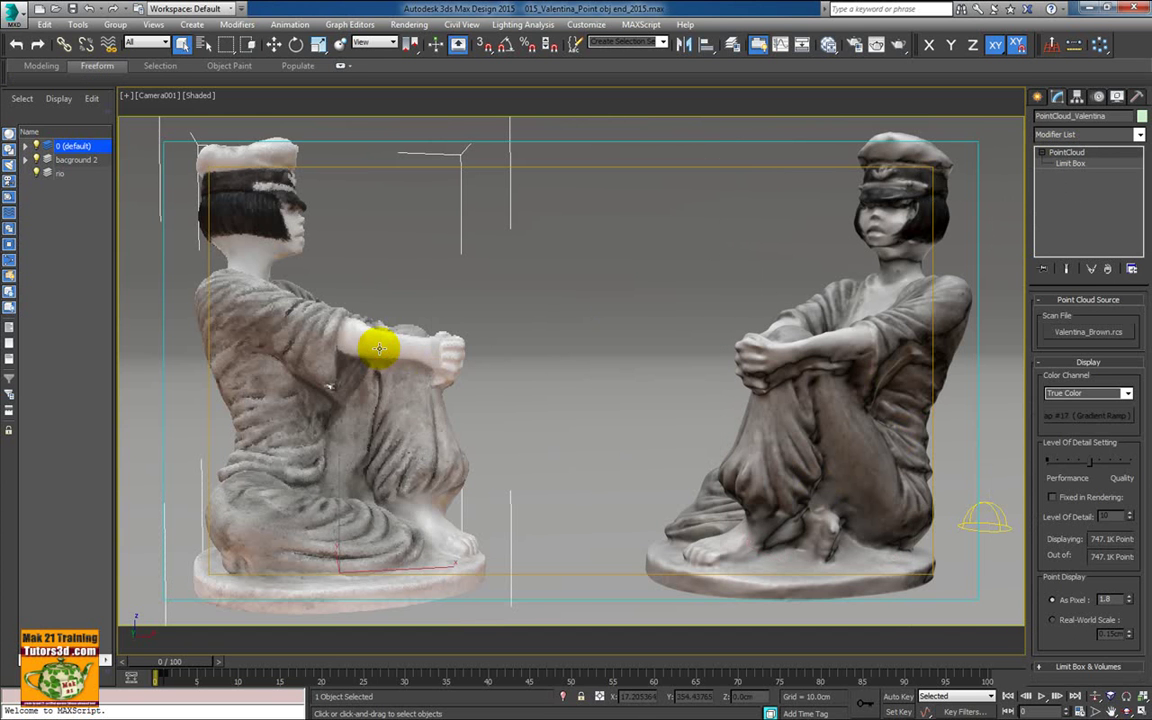
right_click(379, 347)
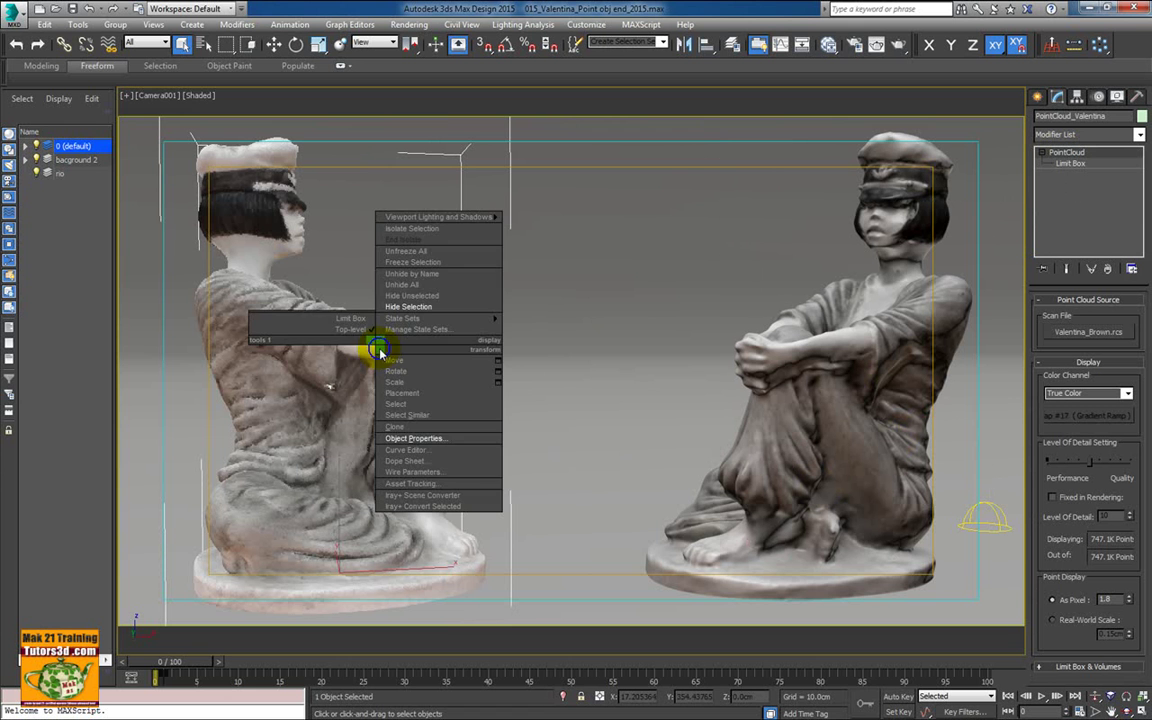
left_click(405, 399)
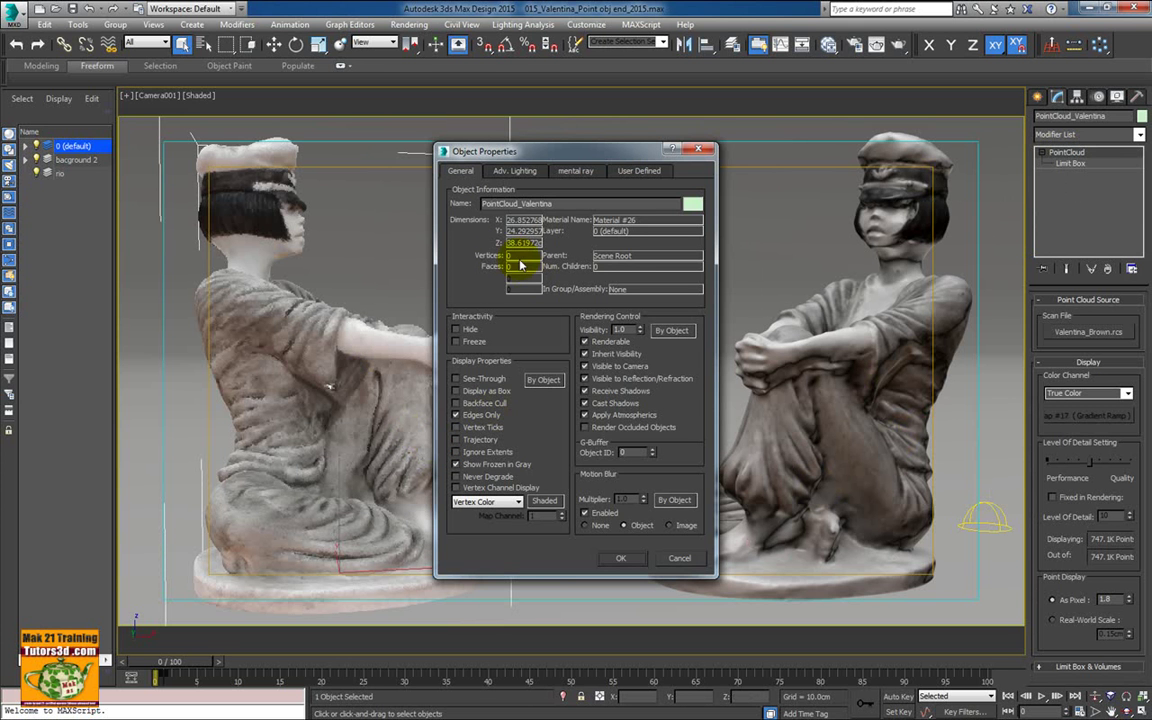
left_click(709, 151)
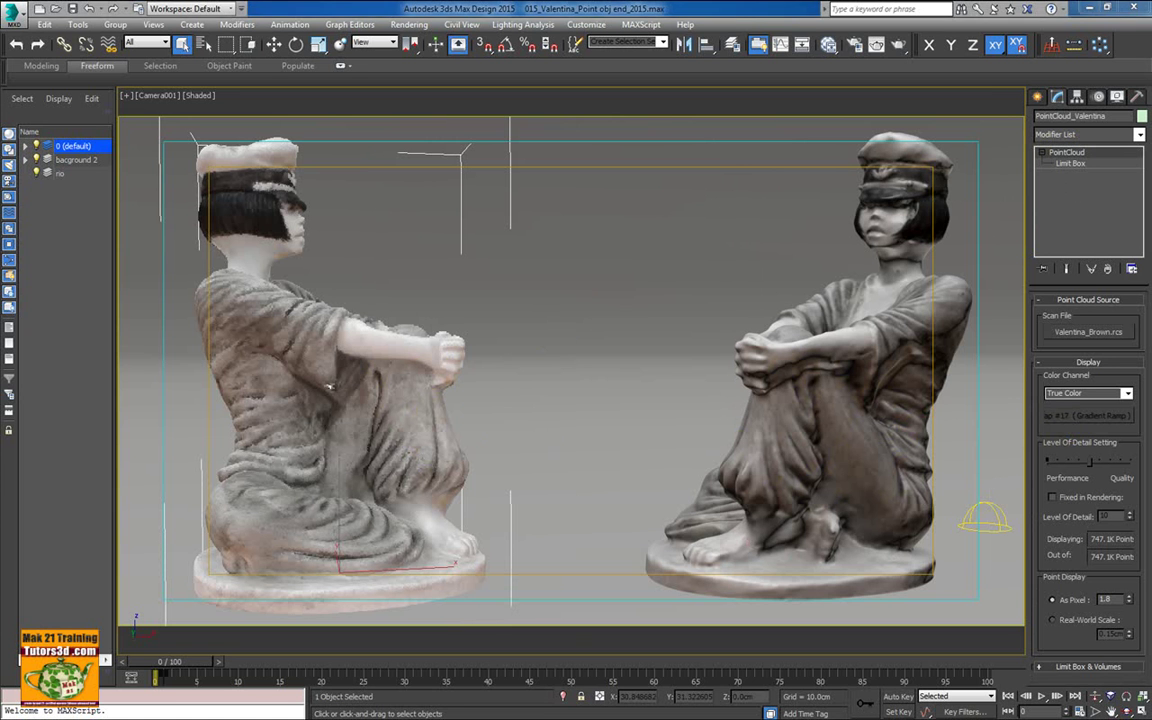
left_click_drag(946, 358, 636, 309)
left_click(660, 312)
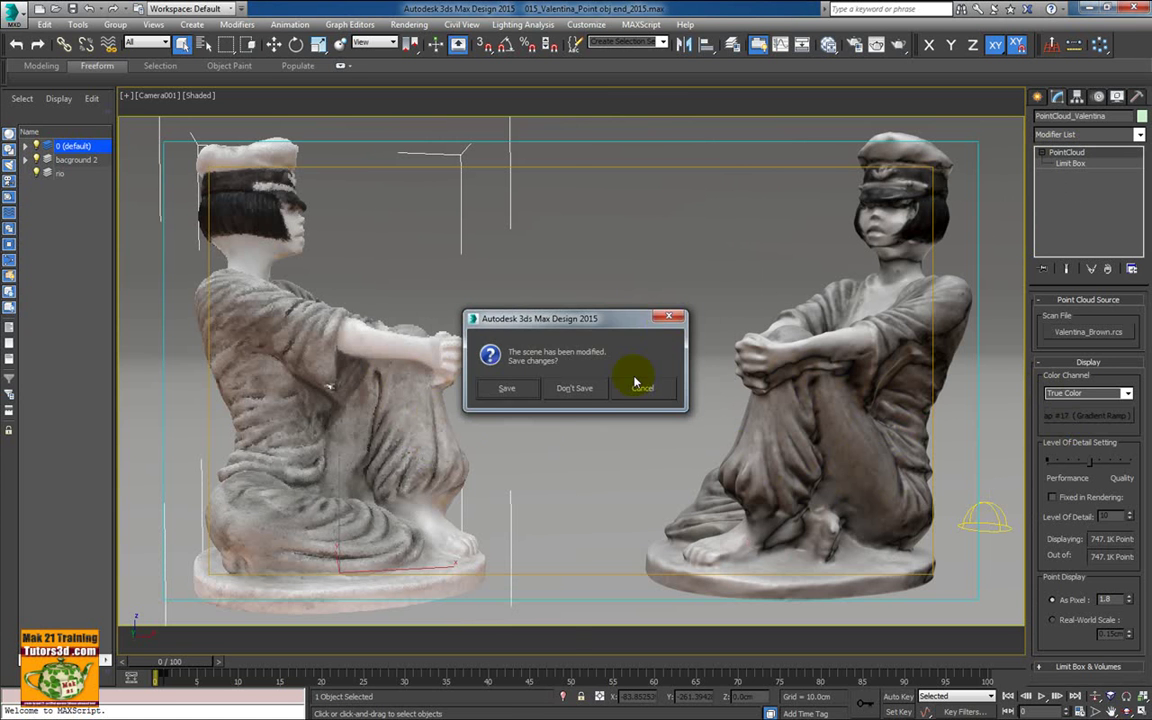
- Discard changes to the current scene so 013_STL_Check Export_2015.max loads
left_click(580, 387)
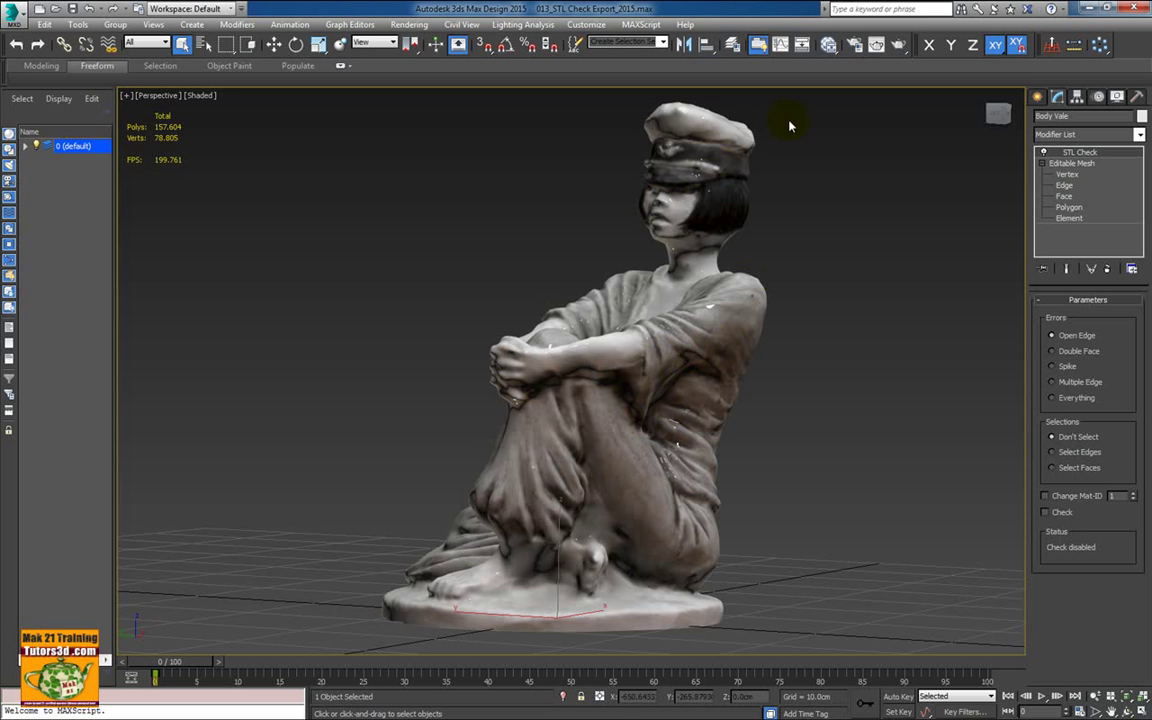
left_click(829, 44)
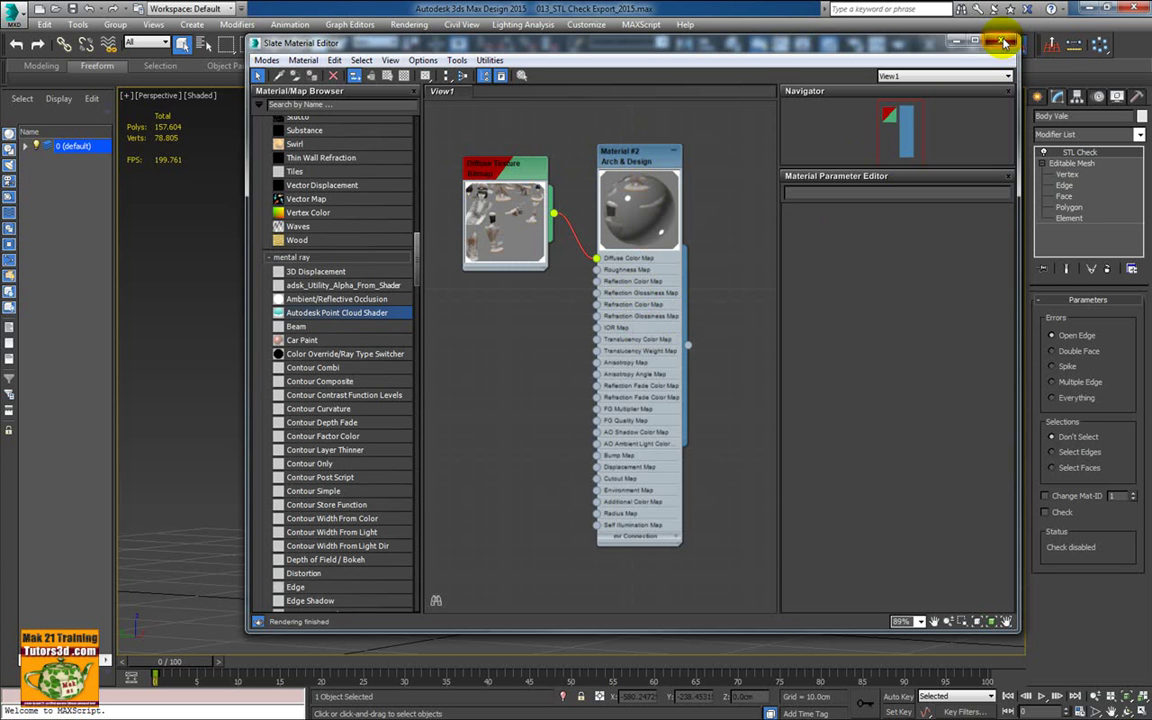
left_click(1005, 42)
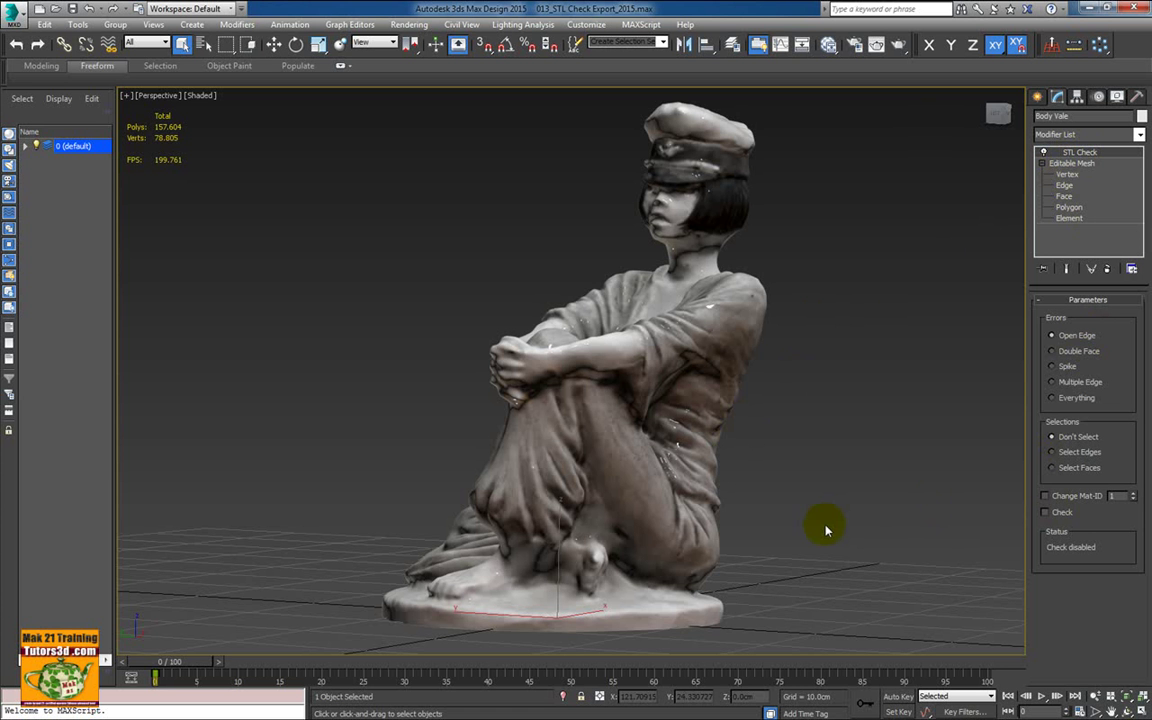
- Inspect the Body Vale statue from the side and underneath, then switch the Perspective view to Clay shading
mouse_move(674, 501)
middle_mouse_down("alt")
mouse_move(1016, 499)
mouse_move(771, 527)
middle_mouse_up("alt")
scroll(771, 527, "up", 3)
scroll(710, 488, "up", 3)
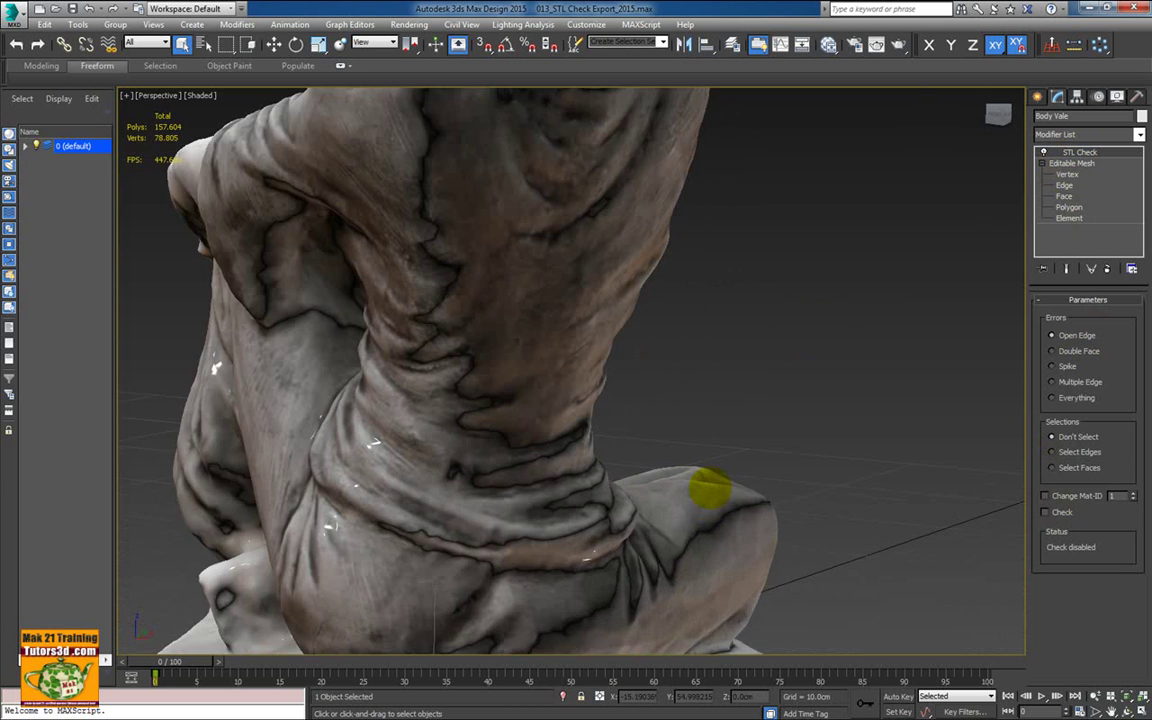
middle_click_drag(710, 488, 733, 458, "alt")
scroll(882, 301, "down", 3)
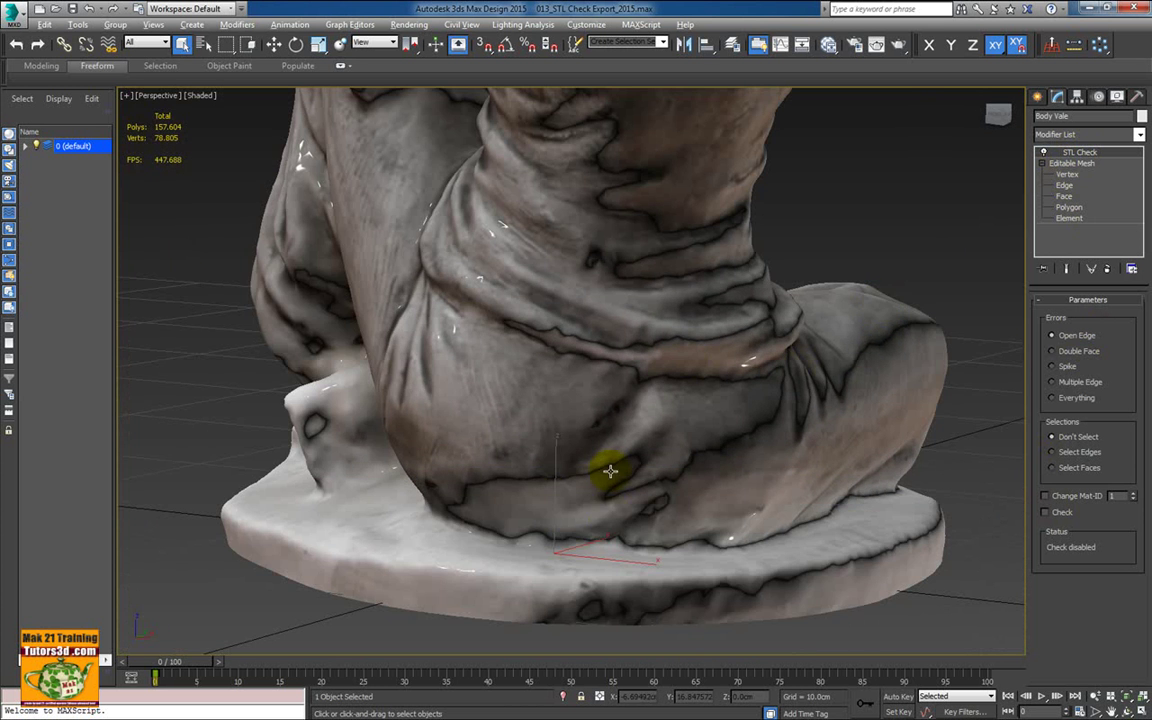
mouse_move(610, 471)
middle_mouse_down("alt")
mouse_move(612, 491)
mouse_move(638, 494)
mouse_move(648, 540)
mouse_move(677, 577)
mouse_move(684, 478)
mouse_move(648, 532)
mouse_move(694, 532)
mouse_move(743, 496)
mouse_move(689, 489)
mouse_move(674, 509)
mouse_move(633, 489)
mouse_move(638, 442)
mouse_move(670, 404)
mouse_move(740, 404)
mouse_move(470, 399)
mouse_move(485, 399)
middle_mouse_up("alt")
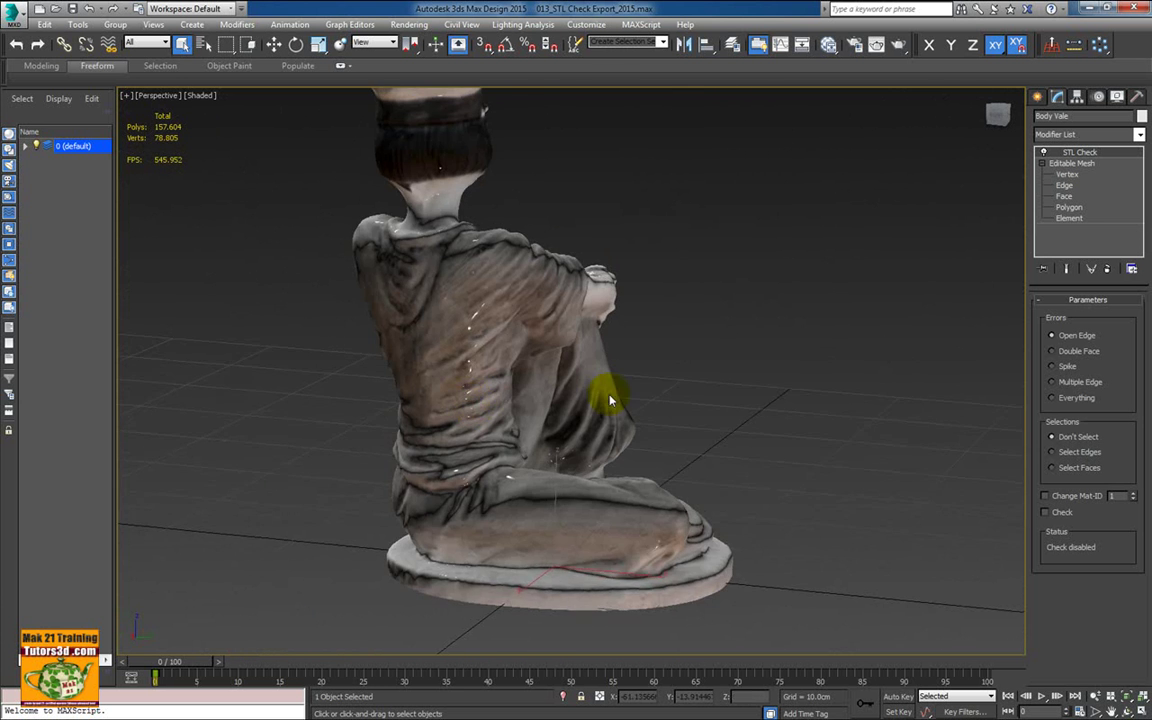
mouse_move(610, 400)
middle_mouse_down("alt")
mouse_move(617, 411)
mouse_move(586, 406)
middle_mouse_up("alt")
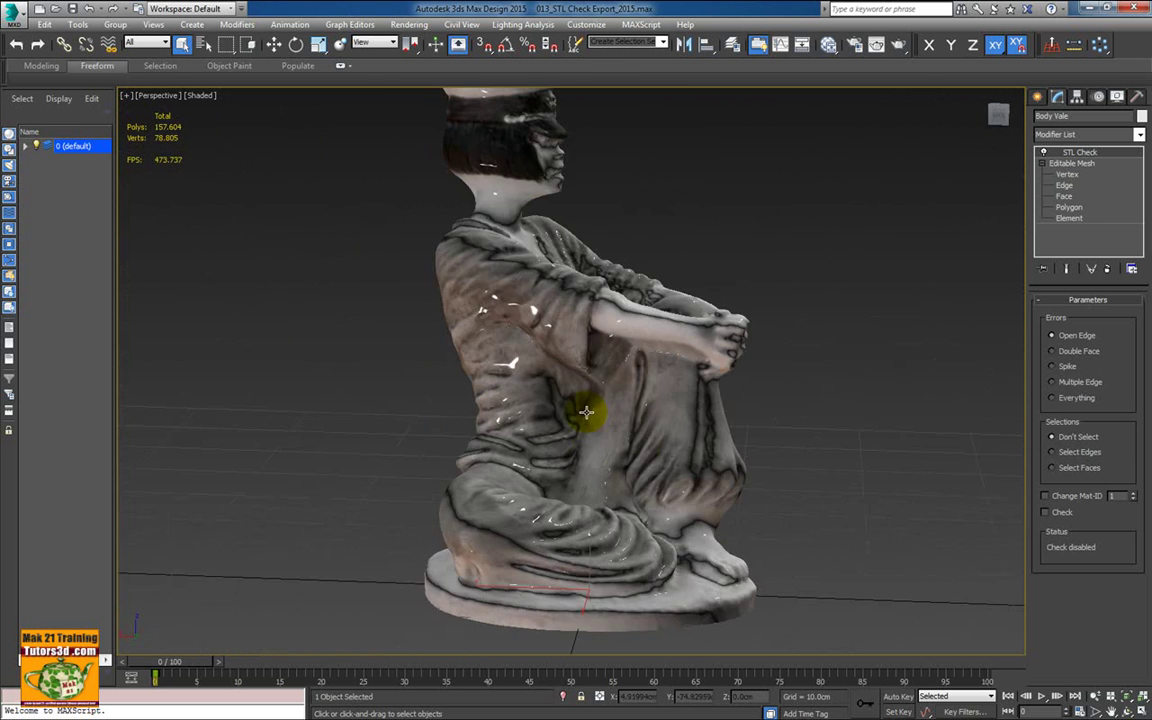
left_click(200, 96)
left_click(229, 239)
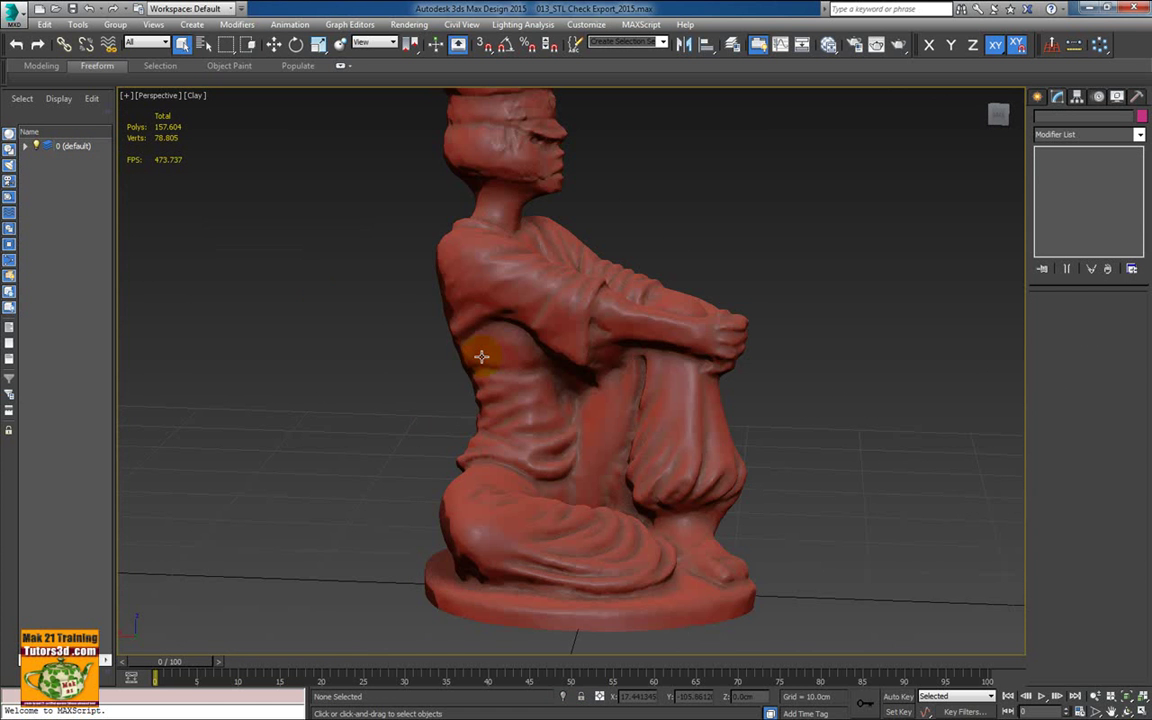
mouse_move(481, 356)
middle_mouse_down("alt")
mouse_move(512, 414)
mouse_move(500, 437)
mouse_move(514, 399)
mouse_move(395, 398)
mouse_move(836, 399)
middle_mouse_up("alt")
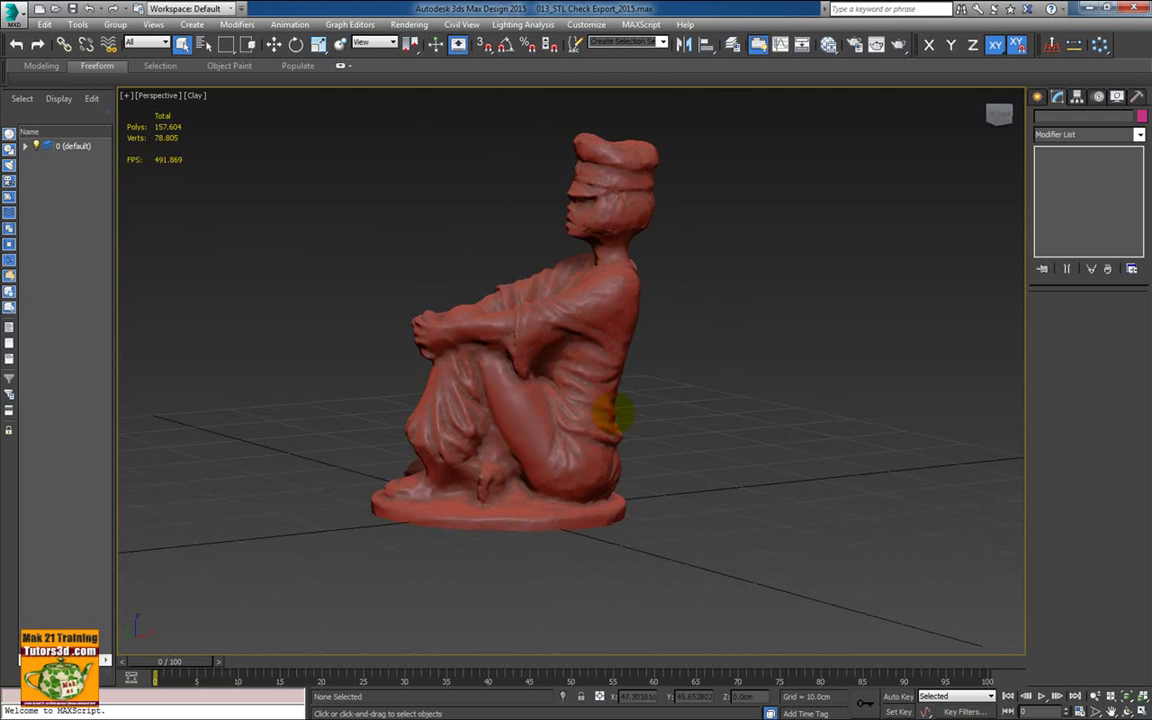
scroll(620, 403, "up", 4)
mouse_move(625, 391)
middle_mouse_down("alt")
mouse_move(658, 458)
mouse_move(838, 465)
mouse_move(774, 432)
mouse_move(712, 442)
middle_mouse_up("alt")
scroll(664, 460, "down", 3)
middle_click_drag(480, 298, 465, 275)
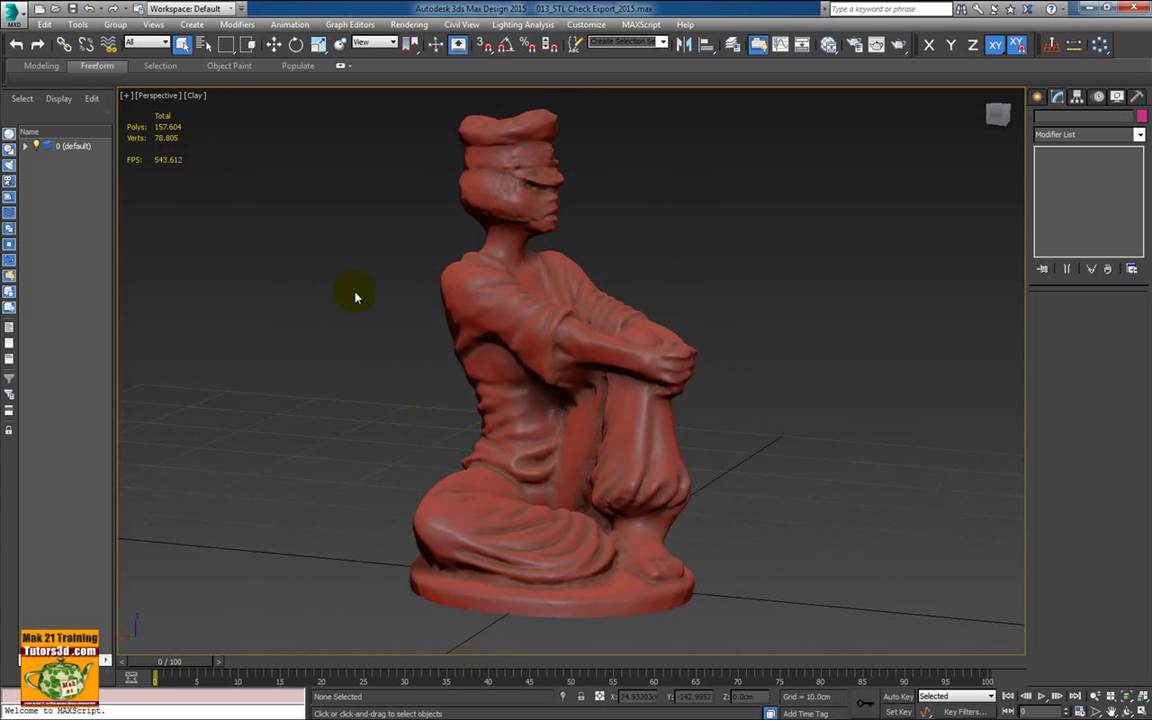
scroll(432, 368, "up", 2)
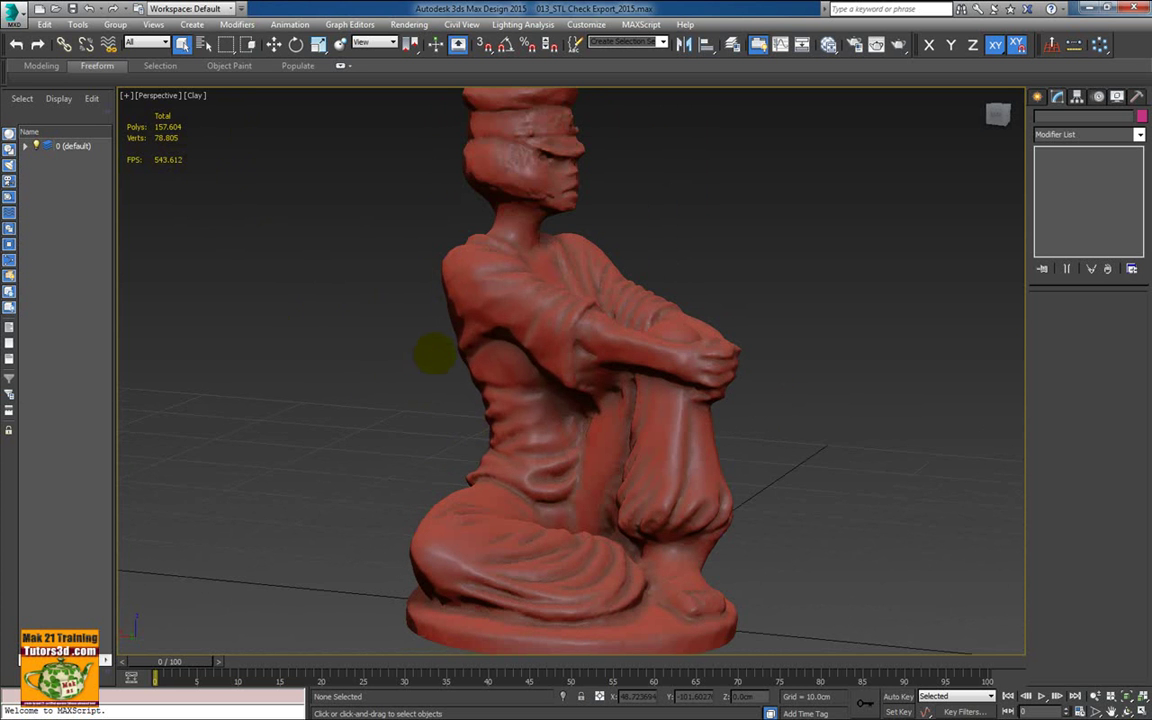
mouse_move(432, 355)
middle_mouse_down("alt")
mouse_move(417, 368)
mouse_move(290, 363)
mouse_move(299, 367)
middle_mouse_up("alt")
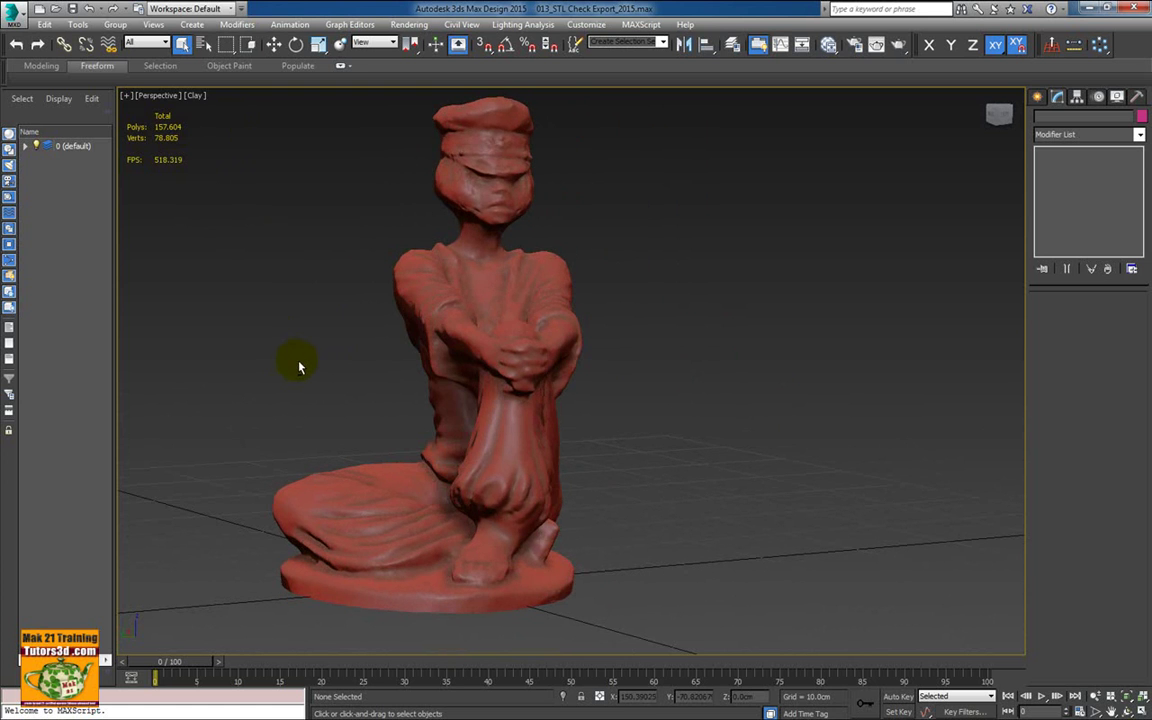